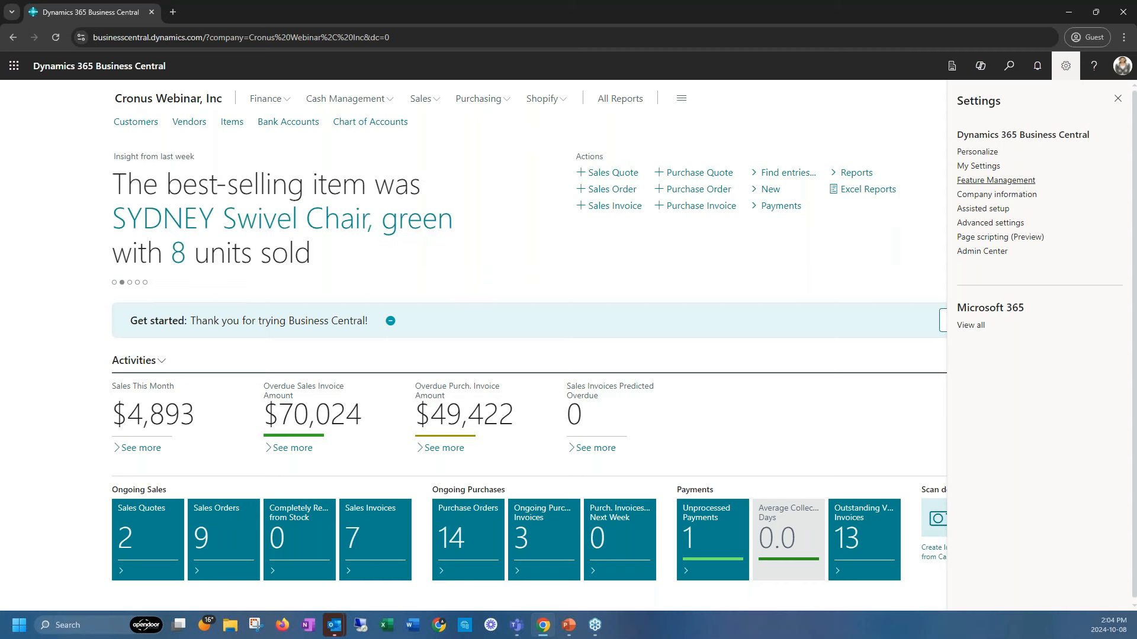
- Review the Feature Management list, return to the home page and check the available settings options
click(1024, 181)
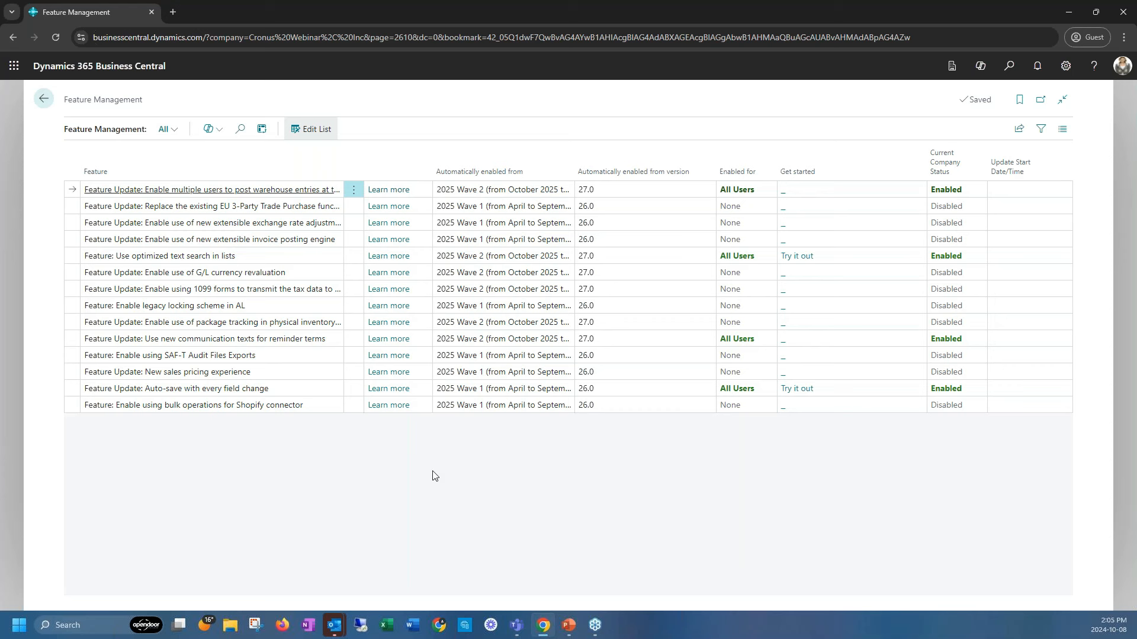
click(40, 105)
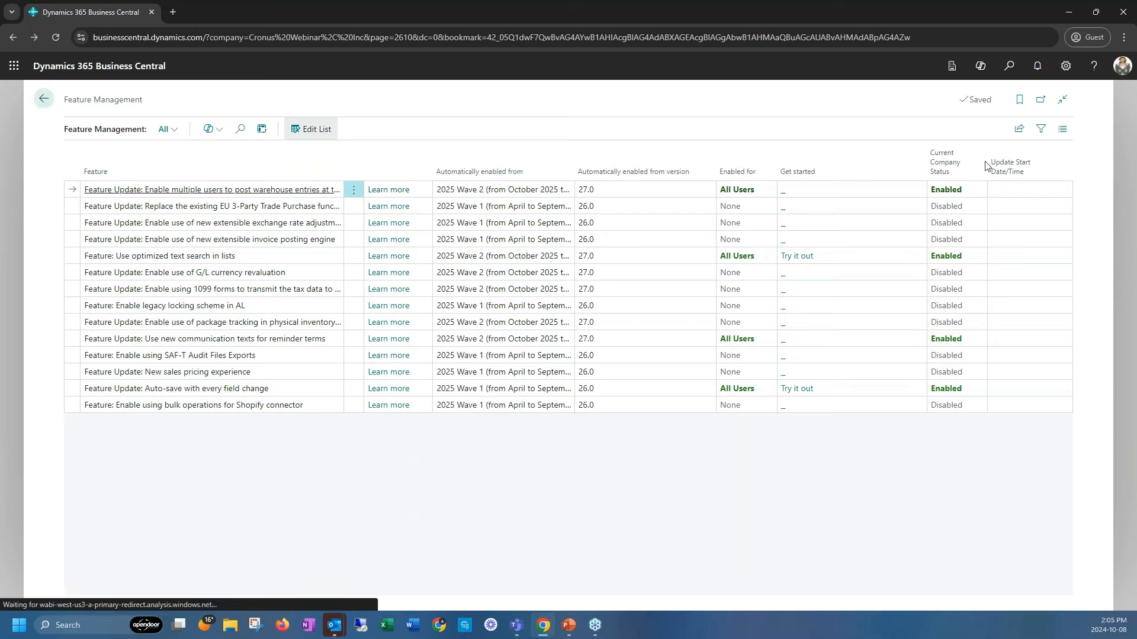
click(1065, 67)
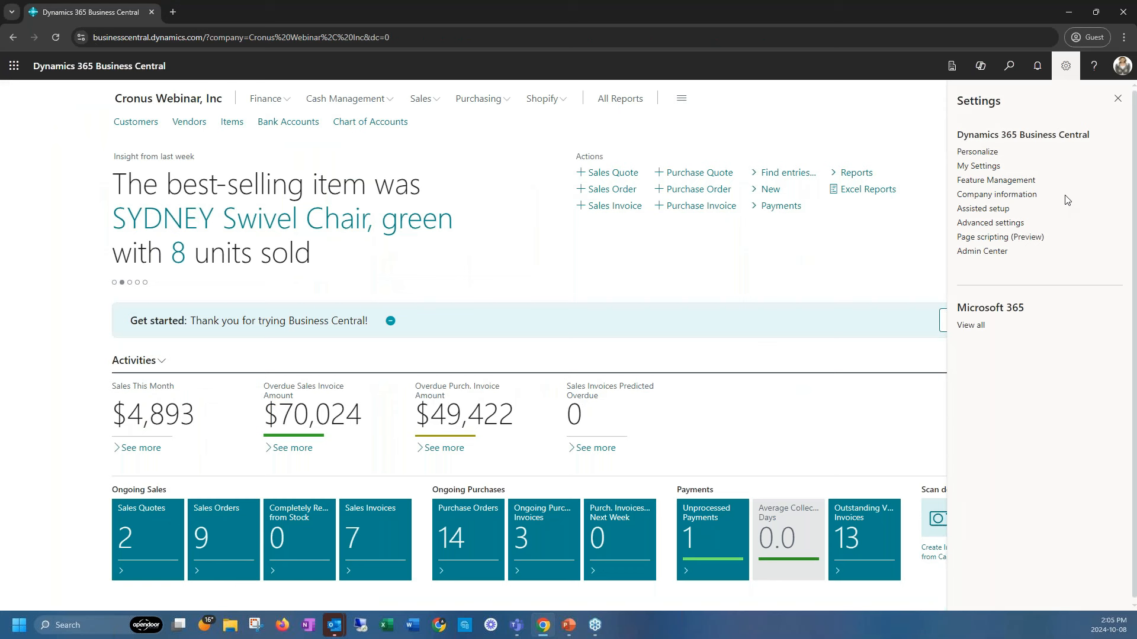
click(851, 119)
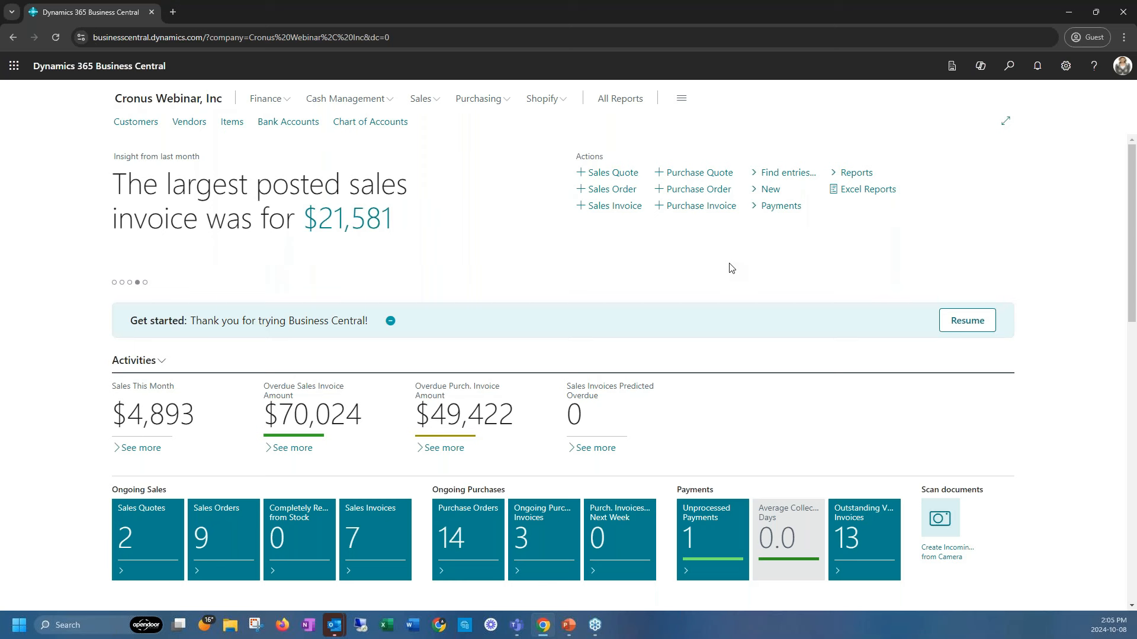
- Look over the home page's activity tiles, business performance chart, trial balance and Power BI reports
scroll(731, 268, down, 2)
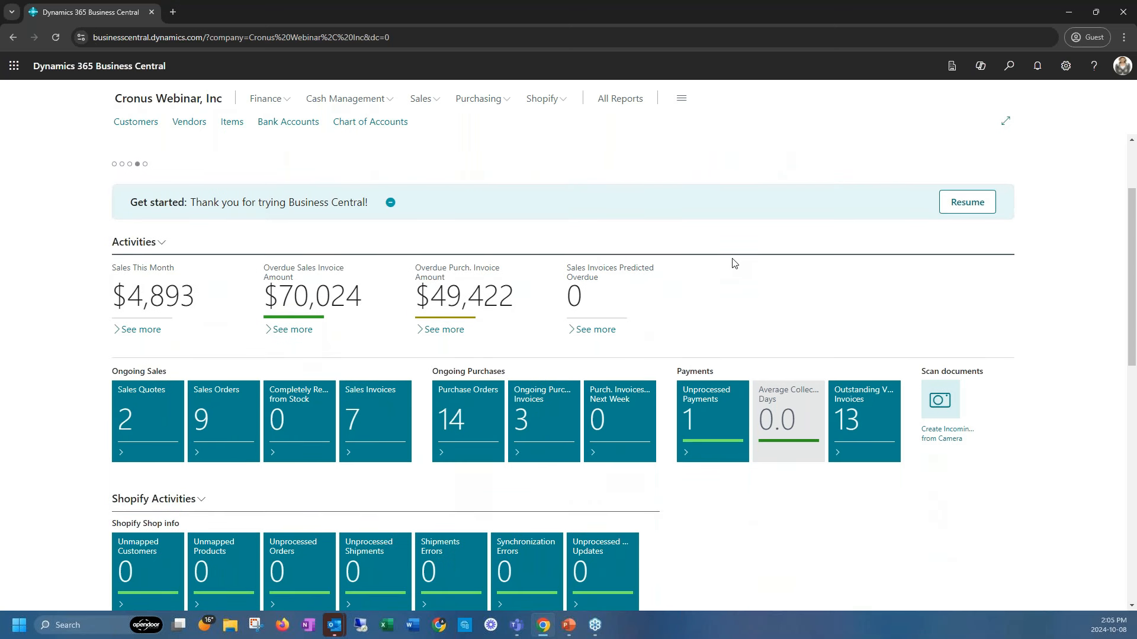
scroll(734, 262, down, 6)
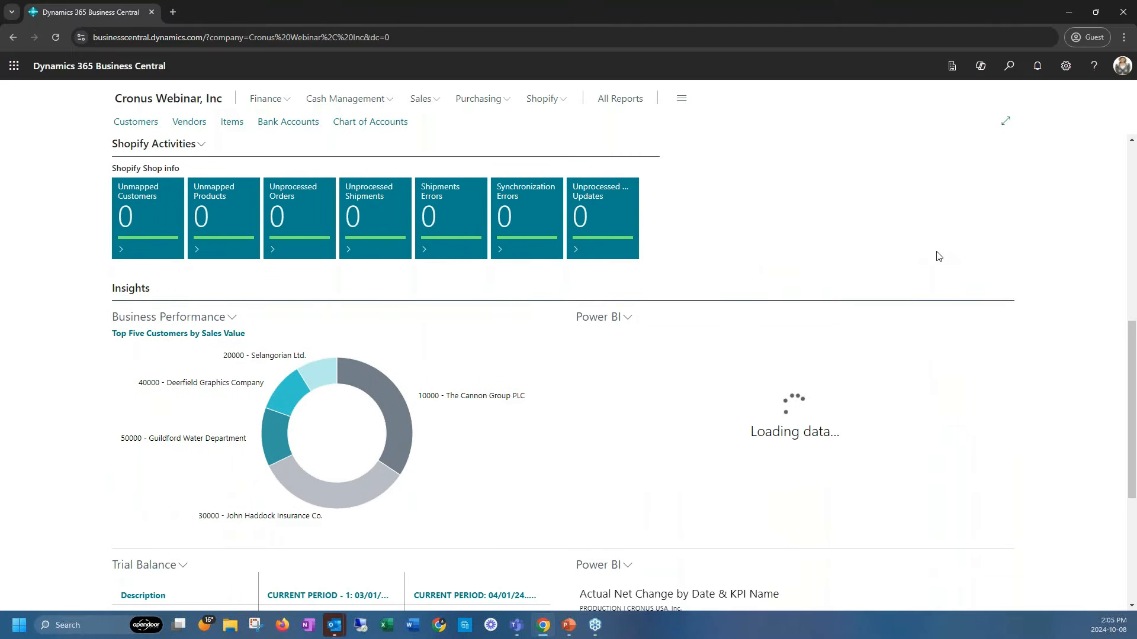
scroll(938, 256, down, 2)
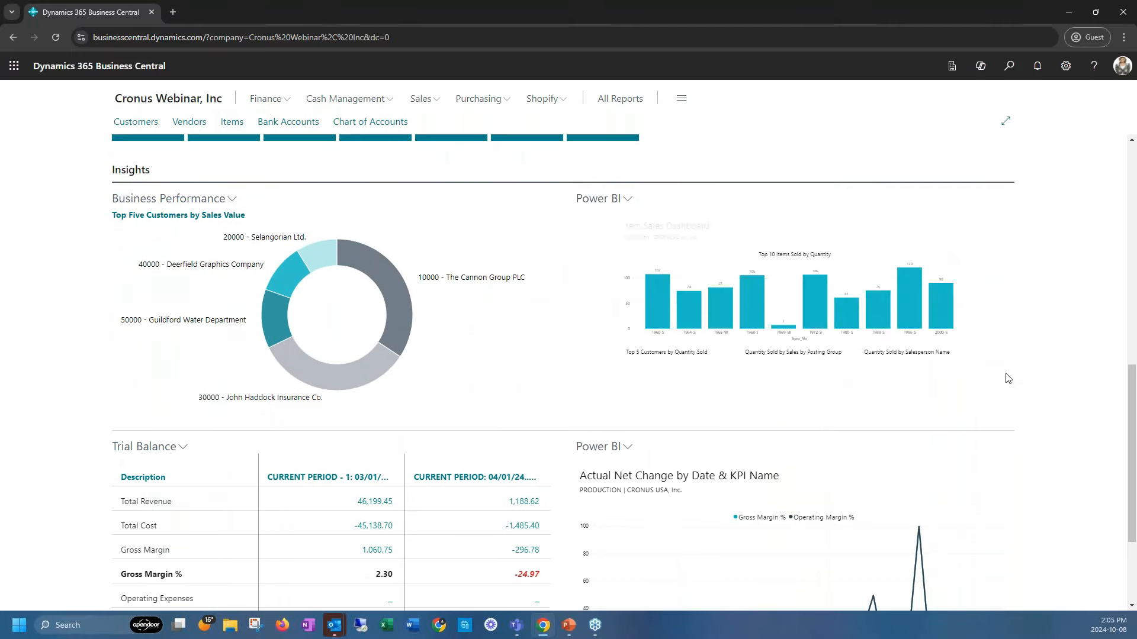
scroll(1008, 379, down, 1)
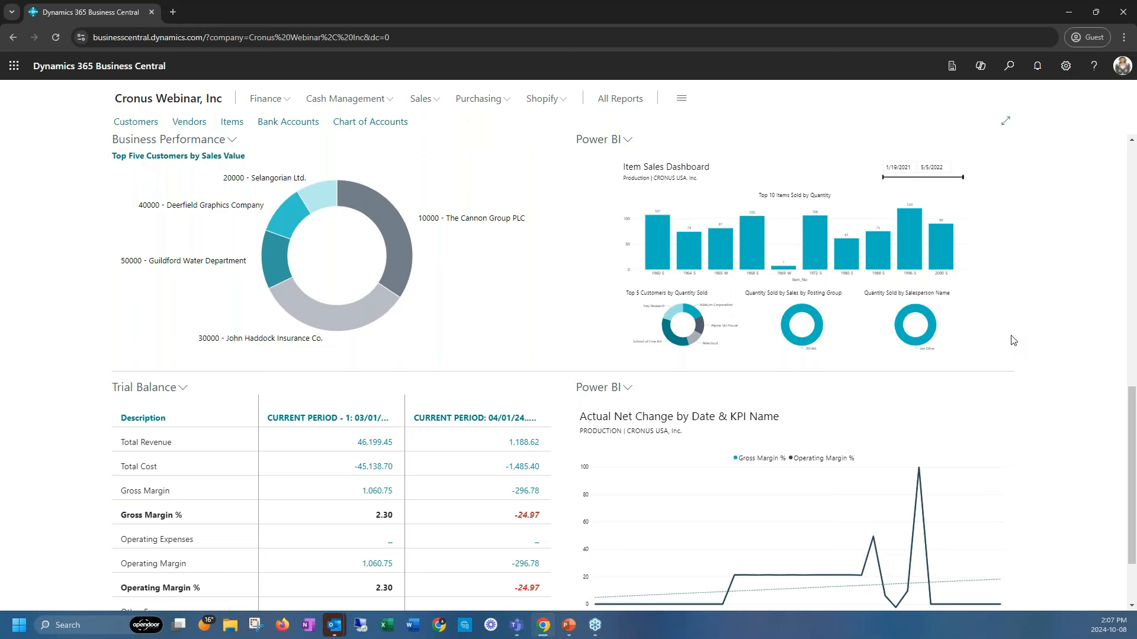
- Search for "financial reports" and open the Financial Reports list
click(1010, 74)
text(f)
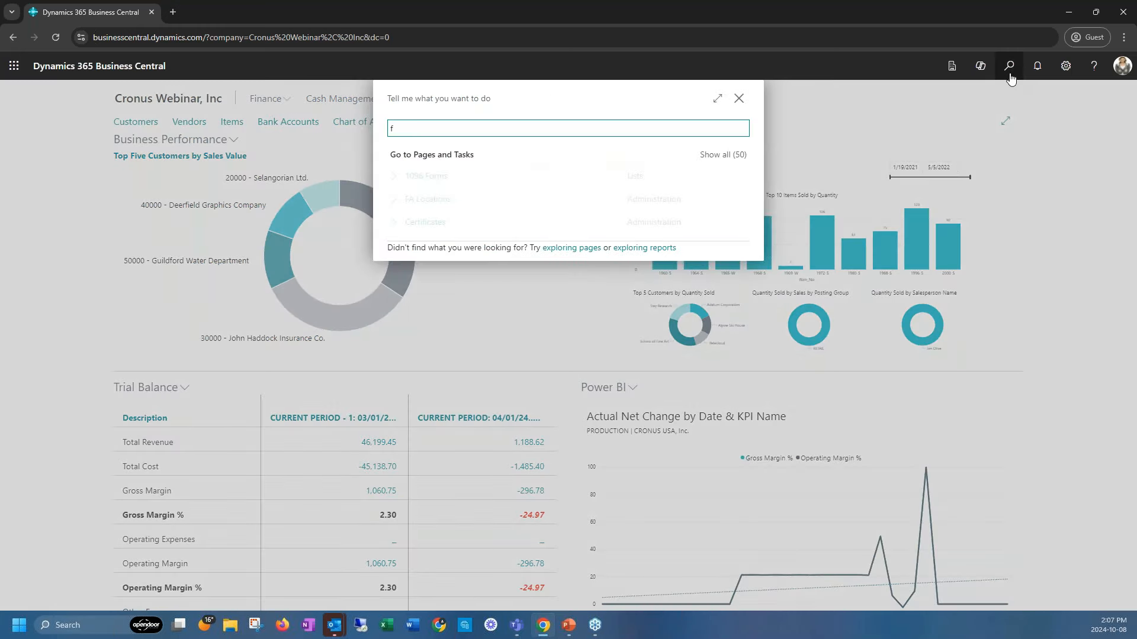
text(inanc)
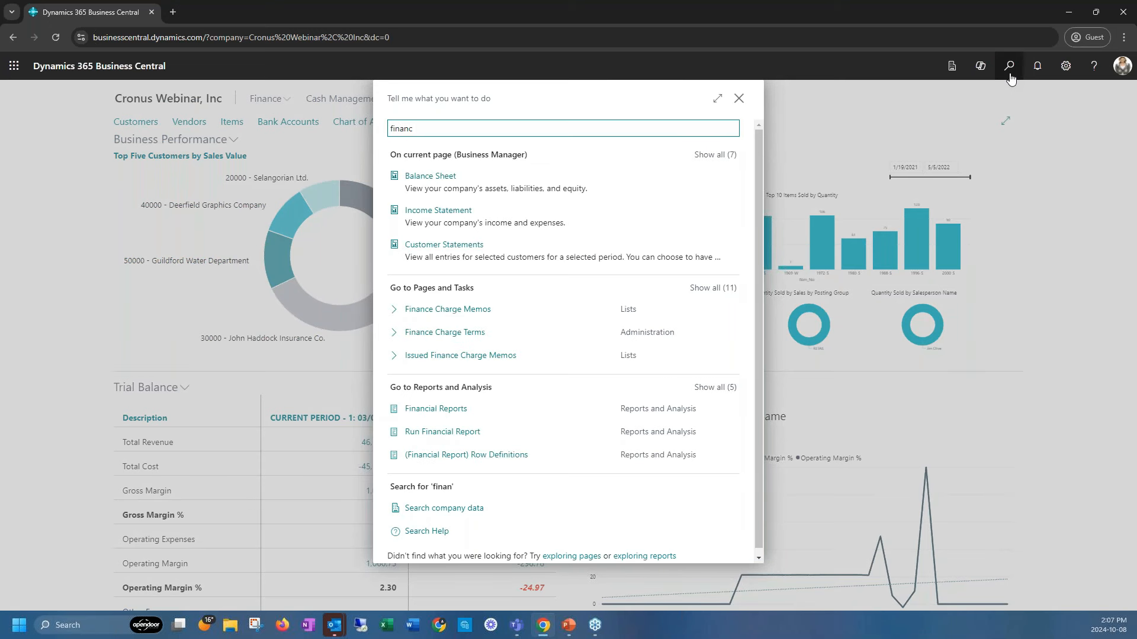
text(ial reports)
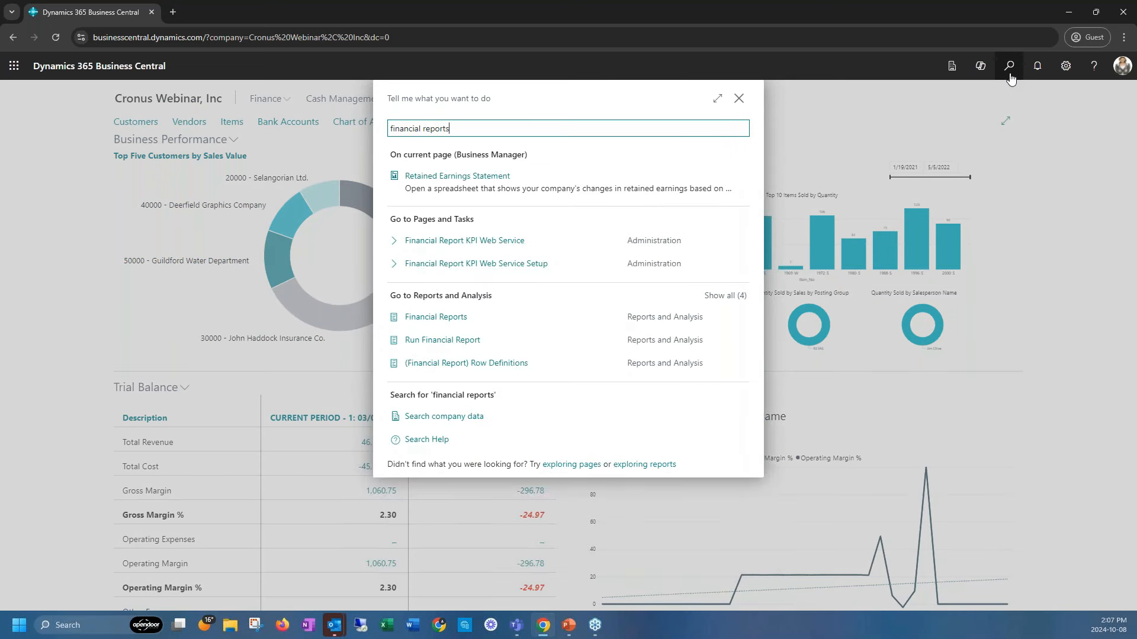
click(499, 328)
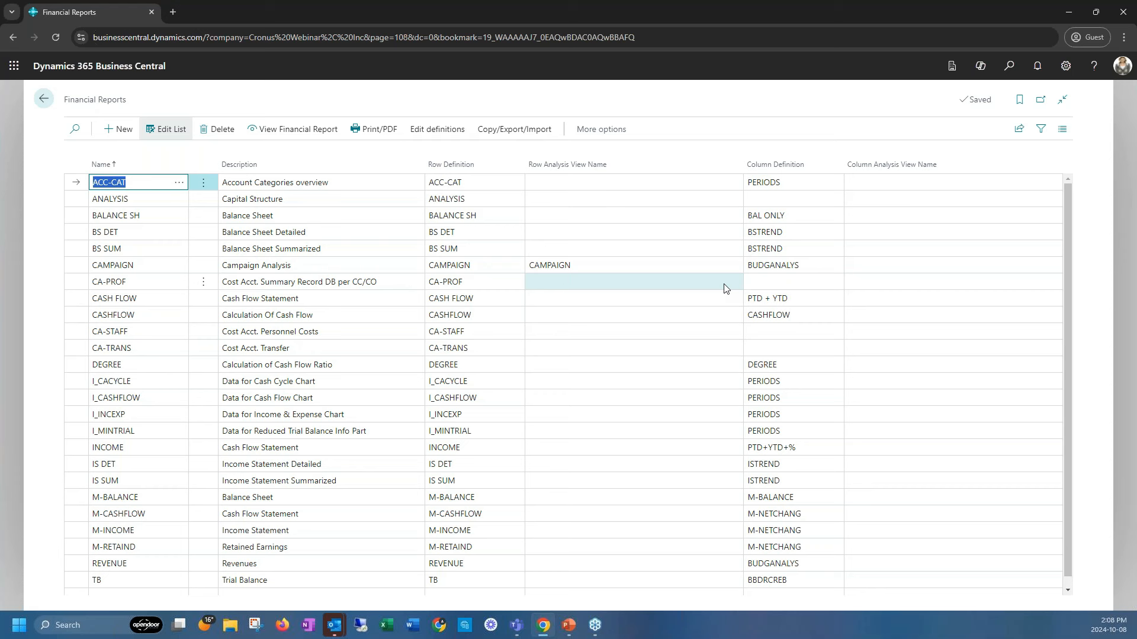
- Search for "conto" to locate the Contoso Demo Tool, and close the search
click(1008, 65)
text(conto)
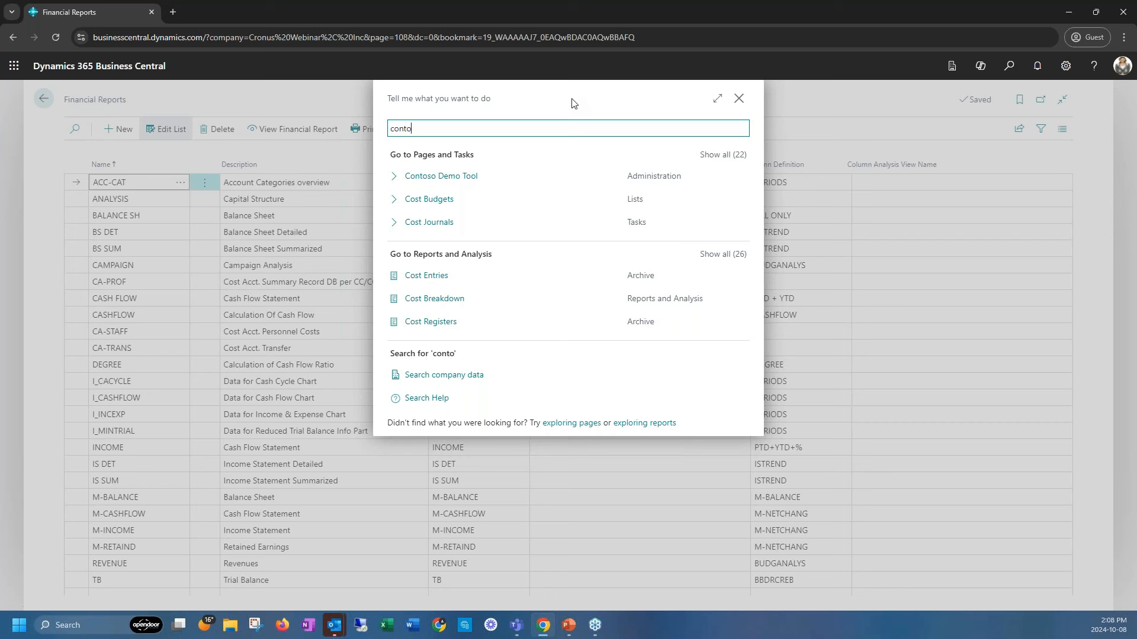
click(340, 108)
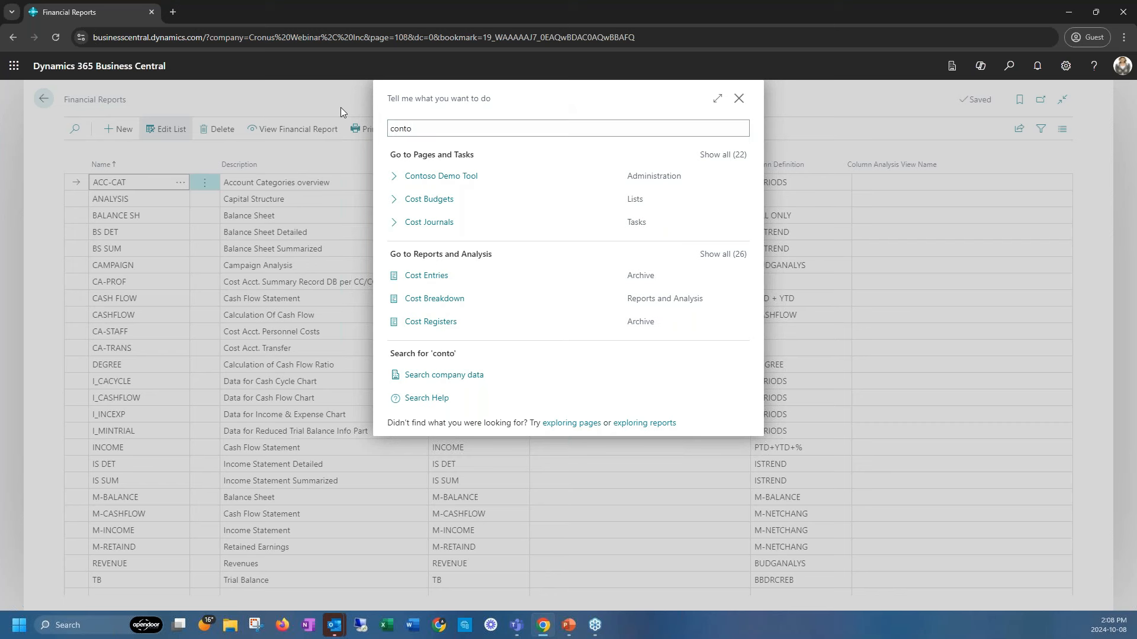
click(739, 98)
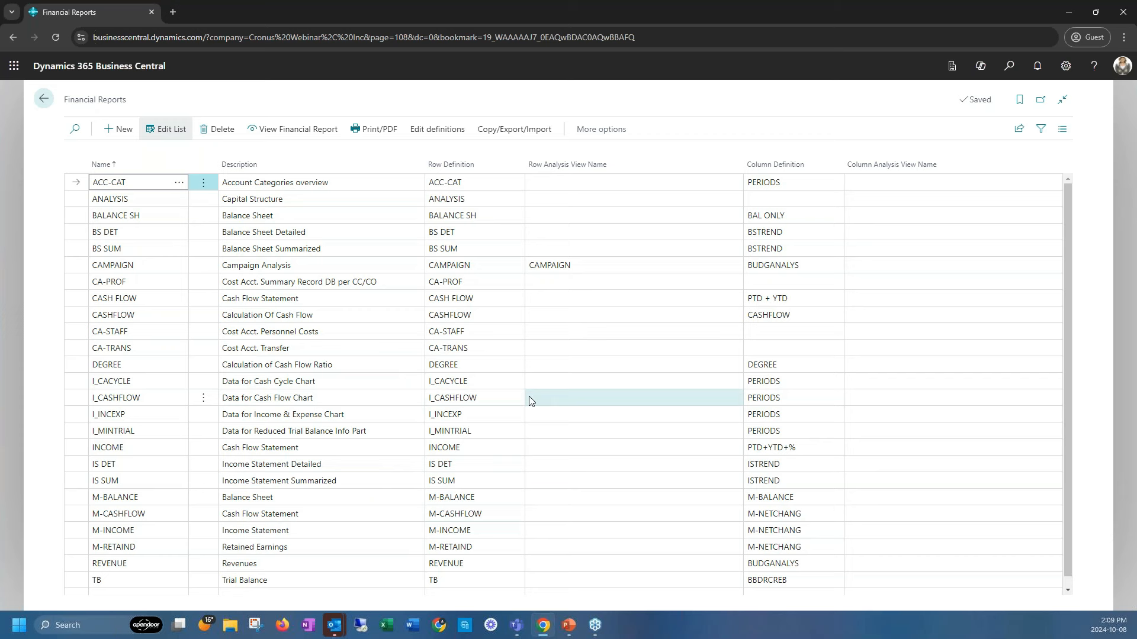
- Leave Financial Reports for the Items list and look over its Copilot and sharing options
click(43, 99)
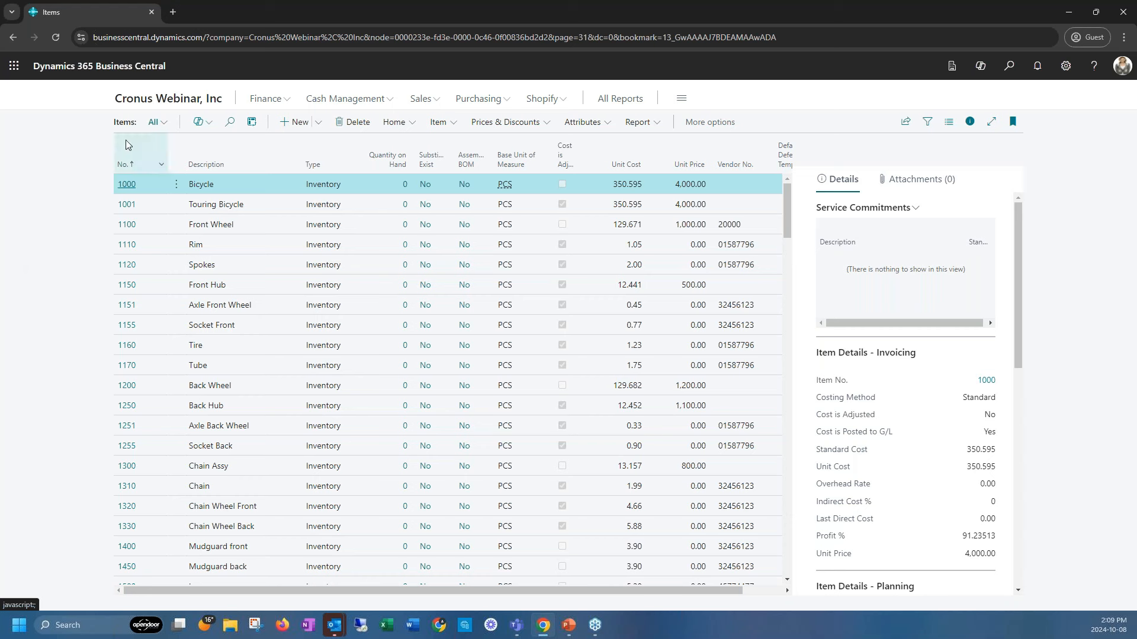
click(211, 126)
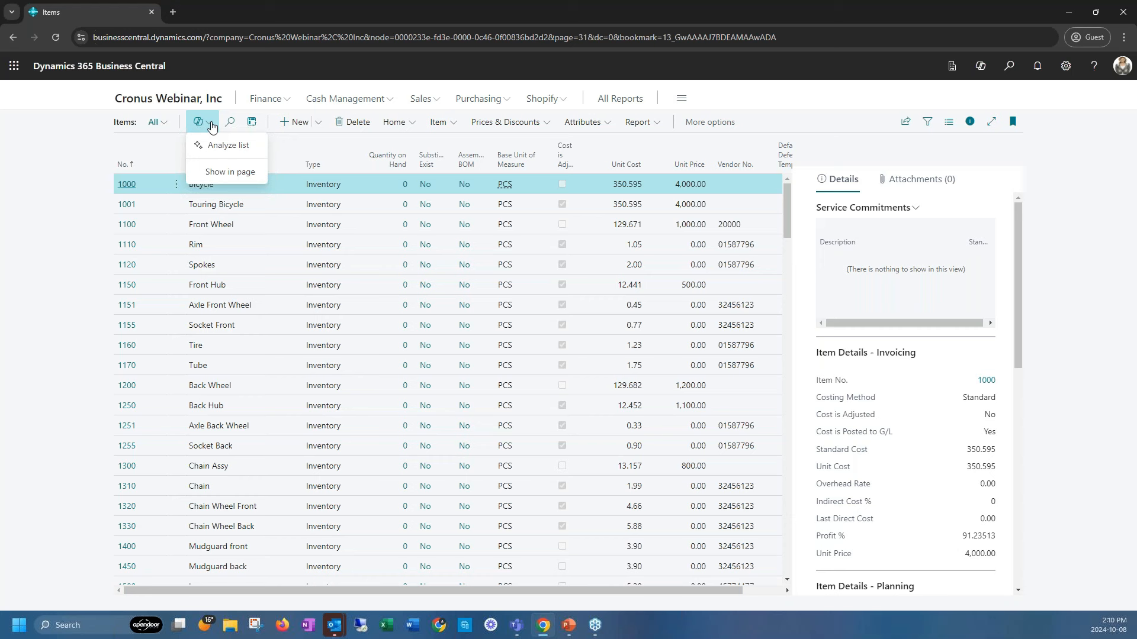
click(904, 134)
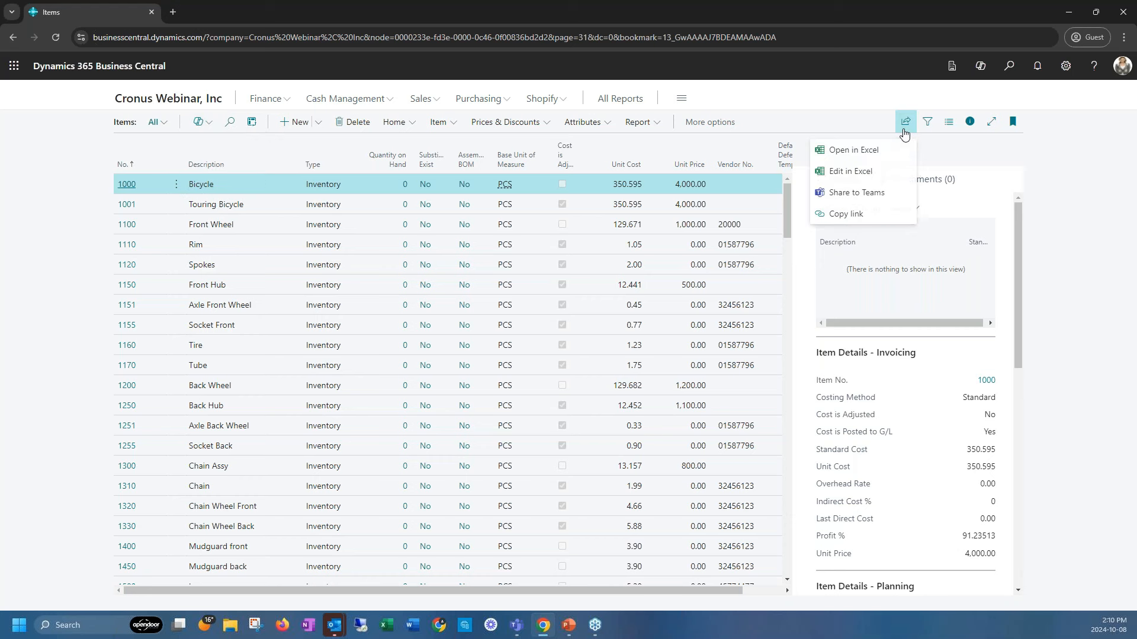
- Have Copilot analyze the item list with the prompt "Group items by type and category"
click(210, 124)
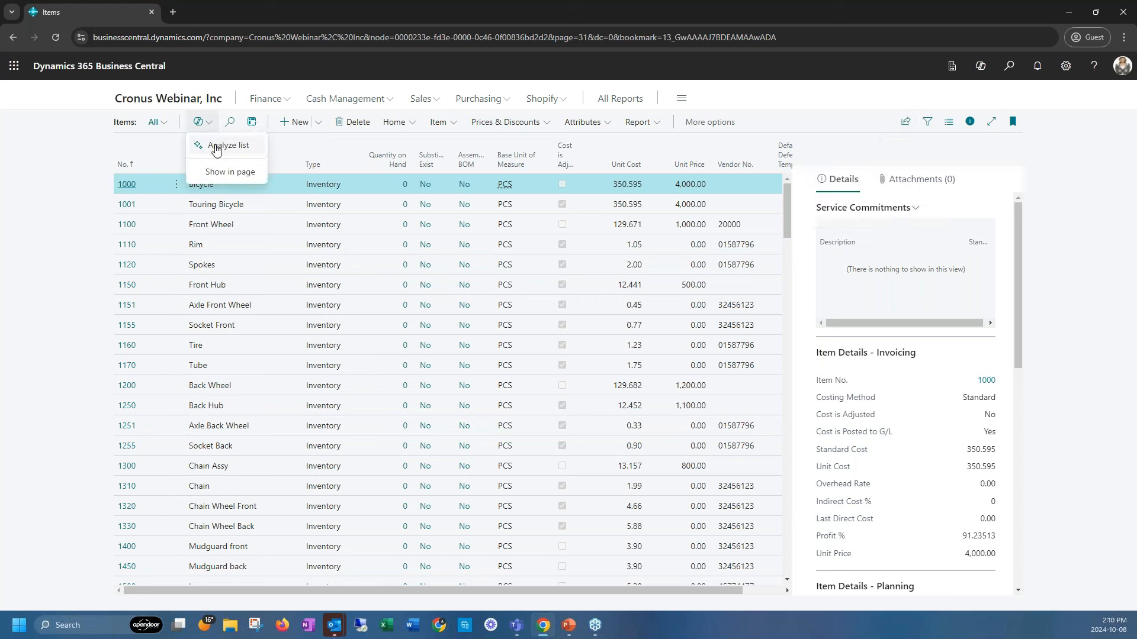
click(227, 145)
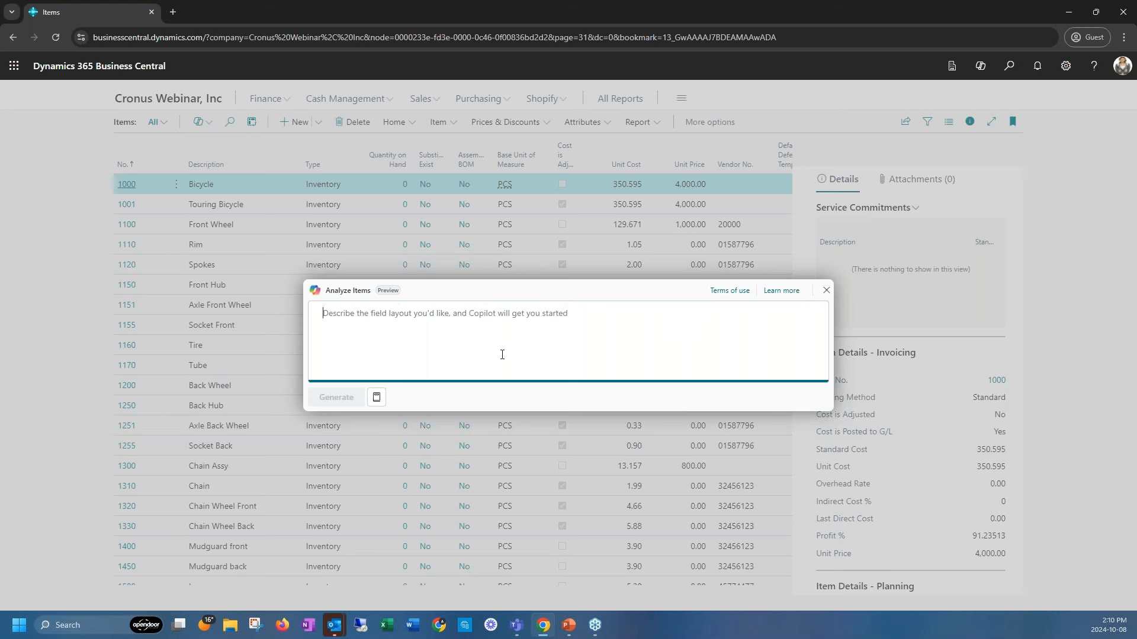
text(Group)
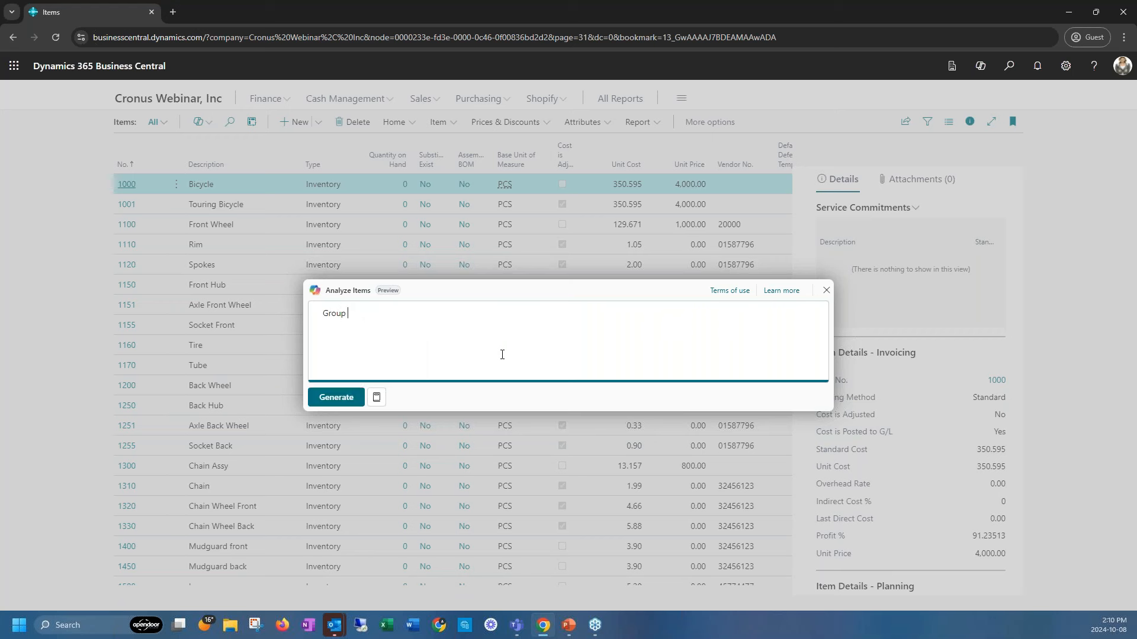
text( items by type and category)
click(336, 398)
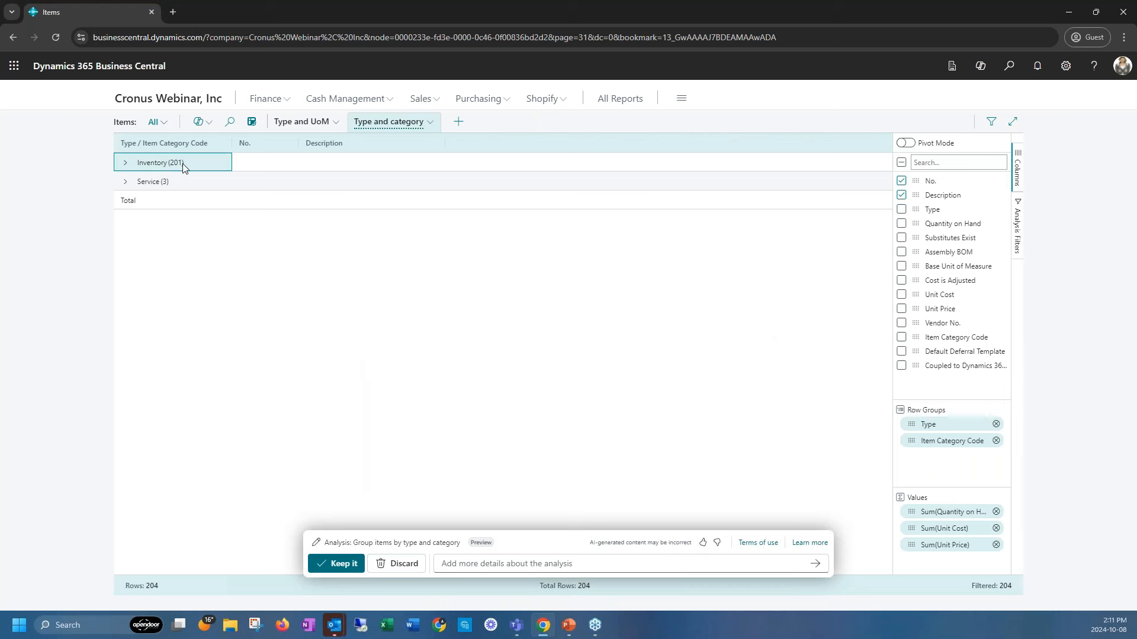
- Expand the Service and Inventory groups and the CHAIR category, and check the management options of the Type and category analysis
click(125, 187)
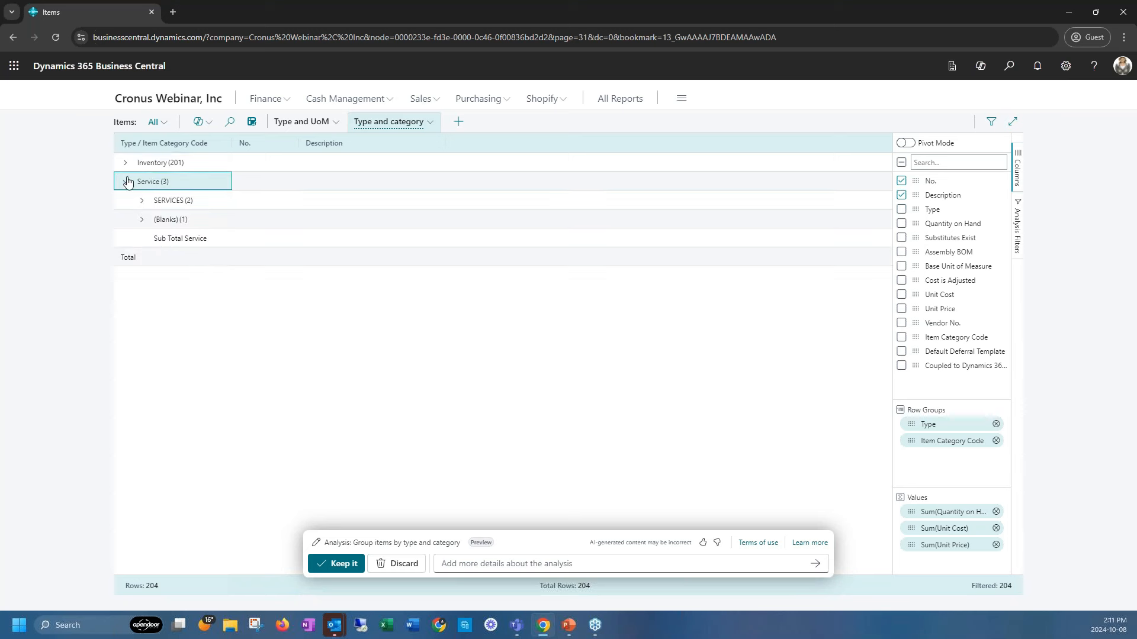
click(124, 163)
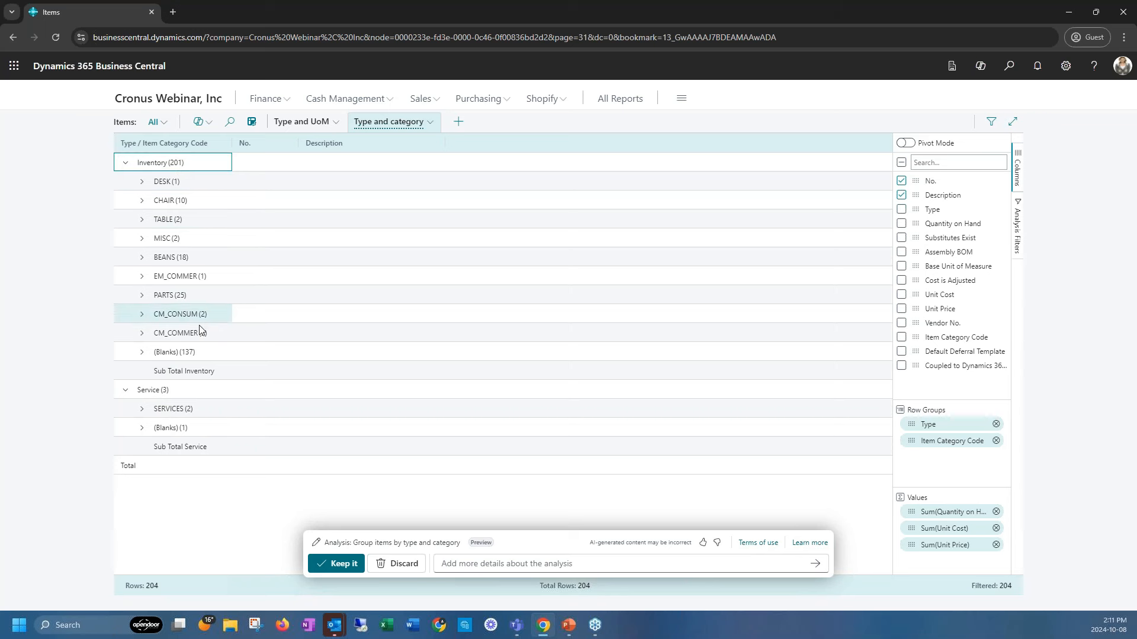
click(142, 200)
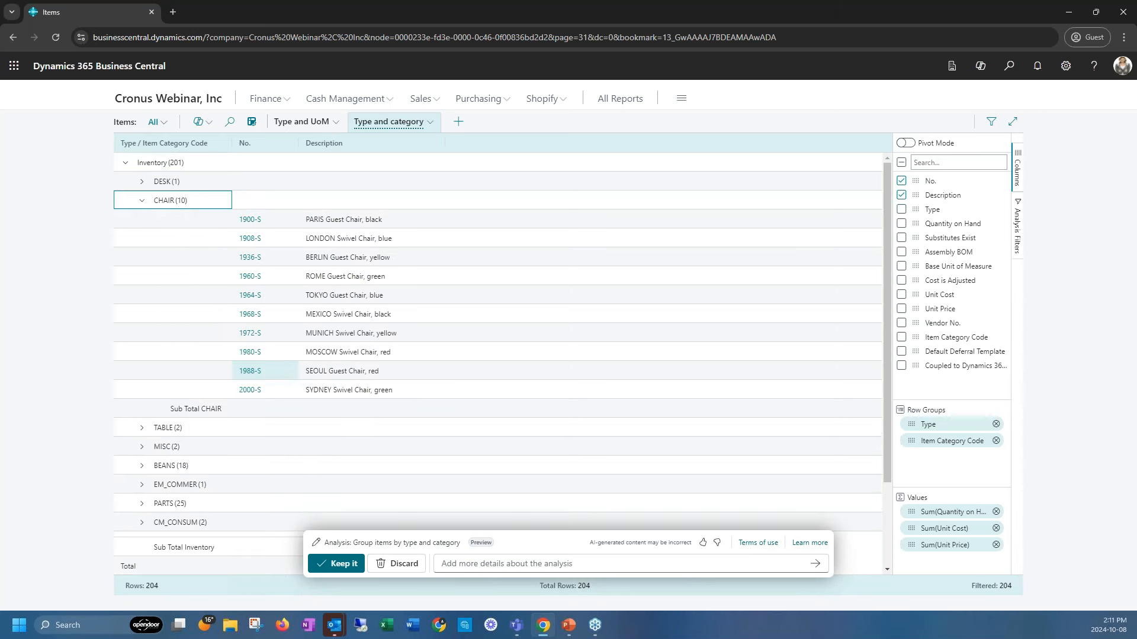
click(430, 122)
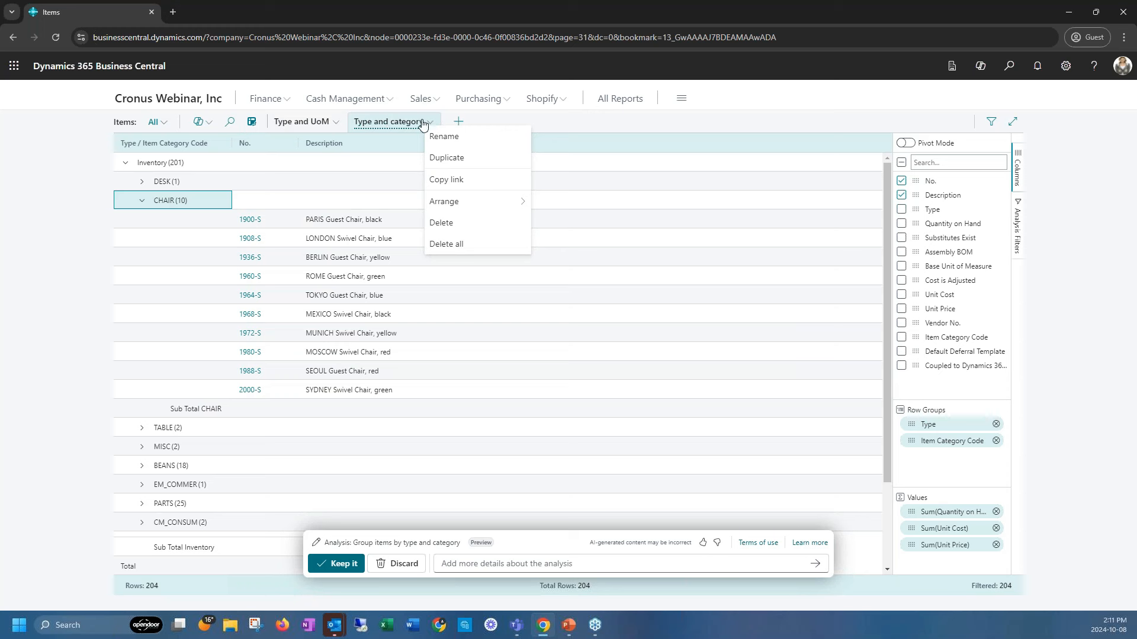
click(817, 100)
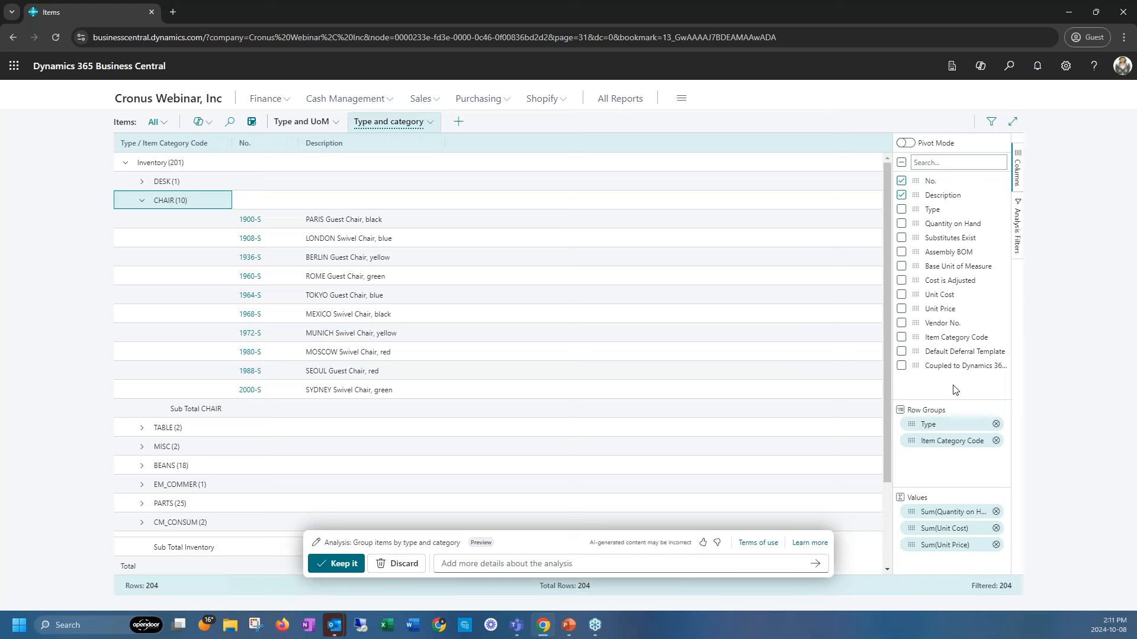
- Add the Unit Cost and Unit Price columns to the Type and category analysis and show its analysis filters
click(902, 295)
click(901, 309)
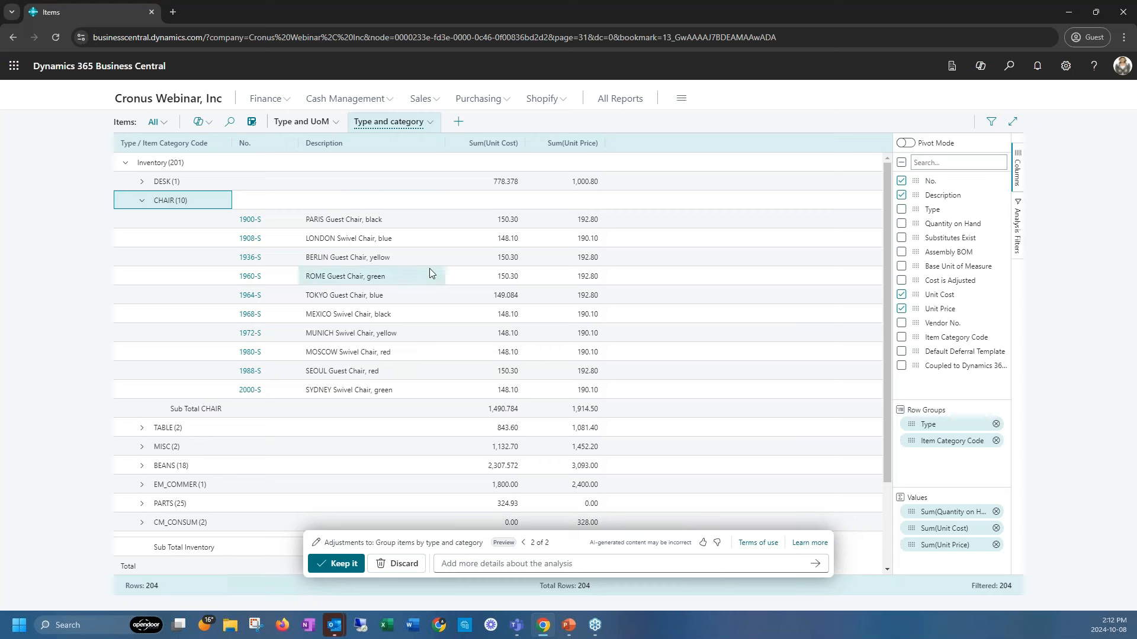
click(1018, 232)
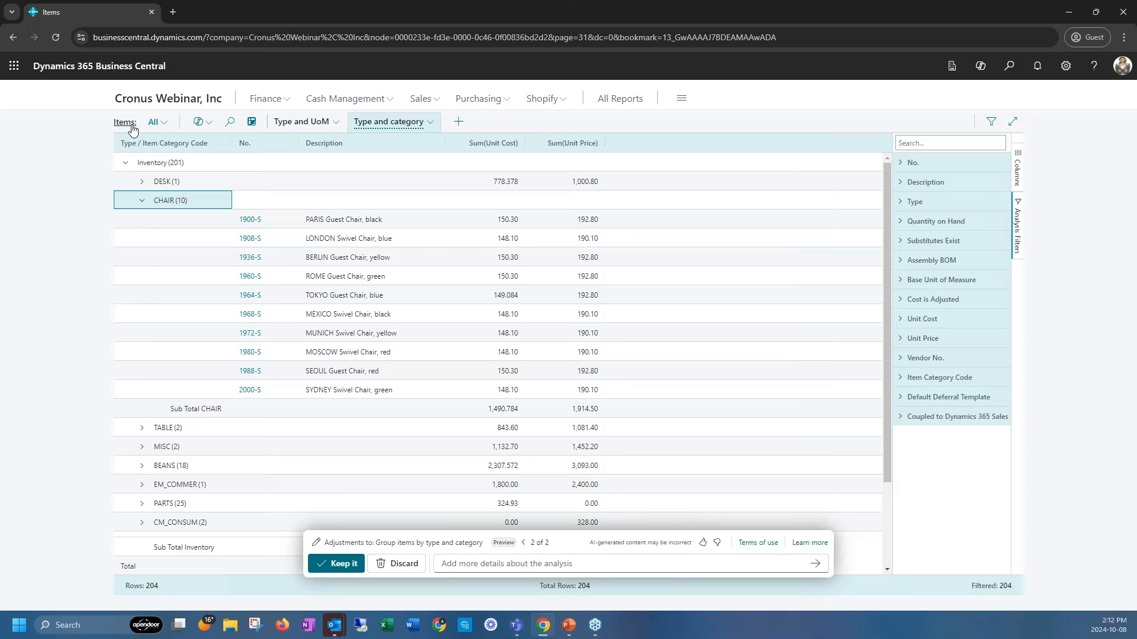
- Check the predefined views available for items, and turn off analysis mode to return to the regular list
click(157, 124)
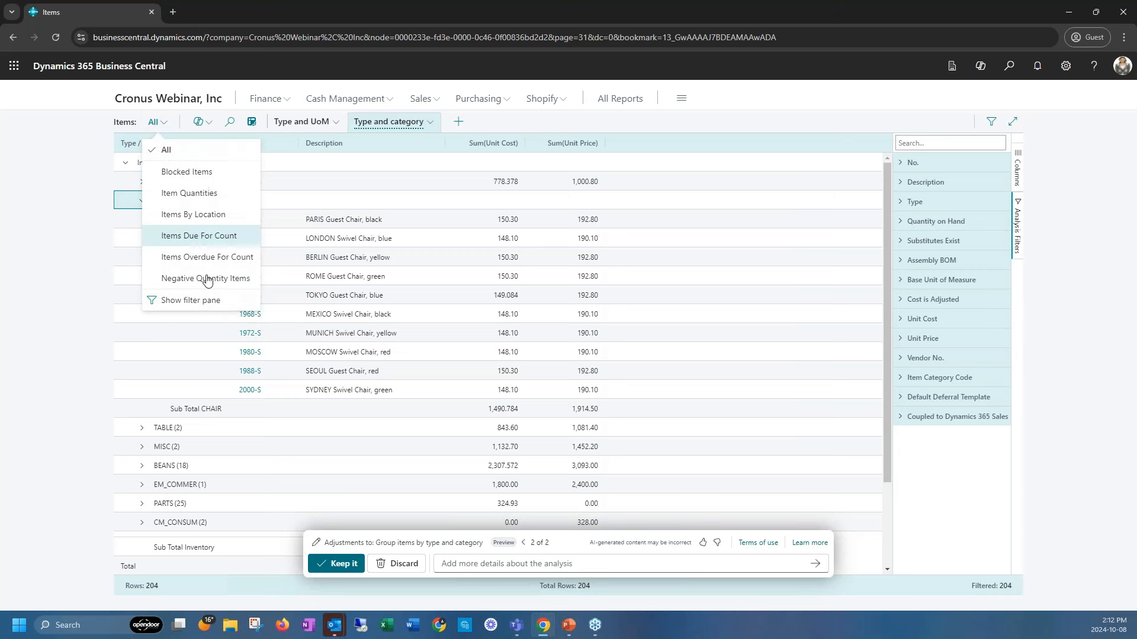
click(94, 124)
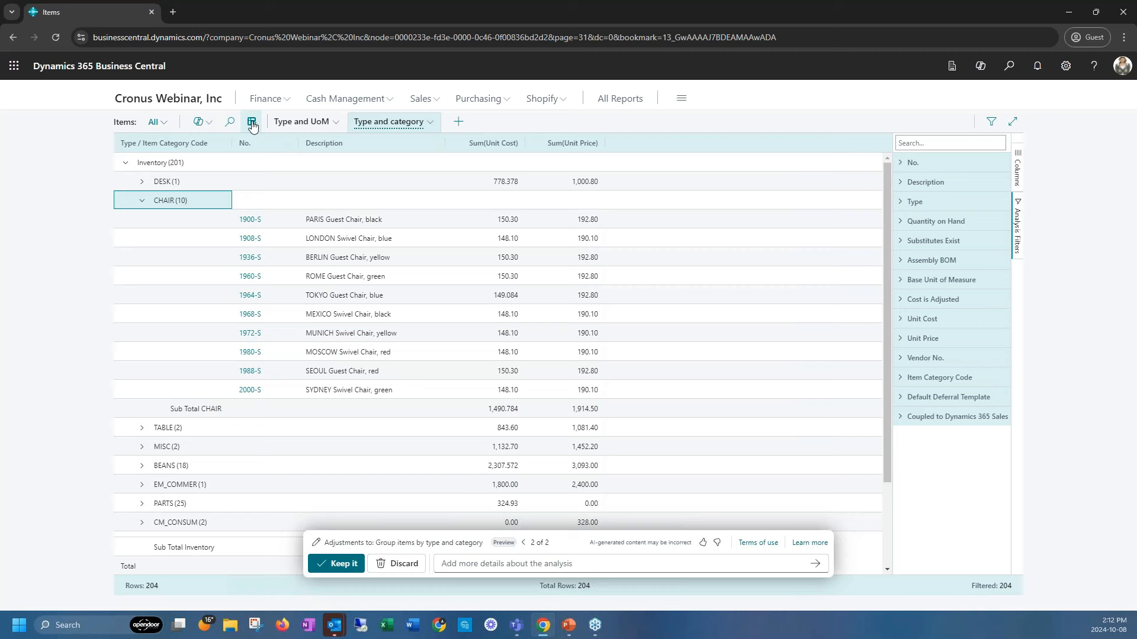
click(251, 123)
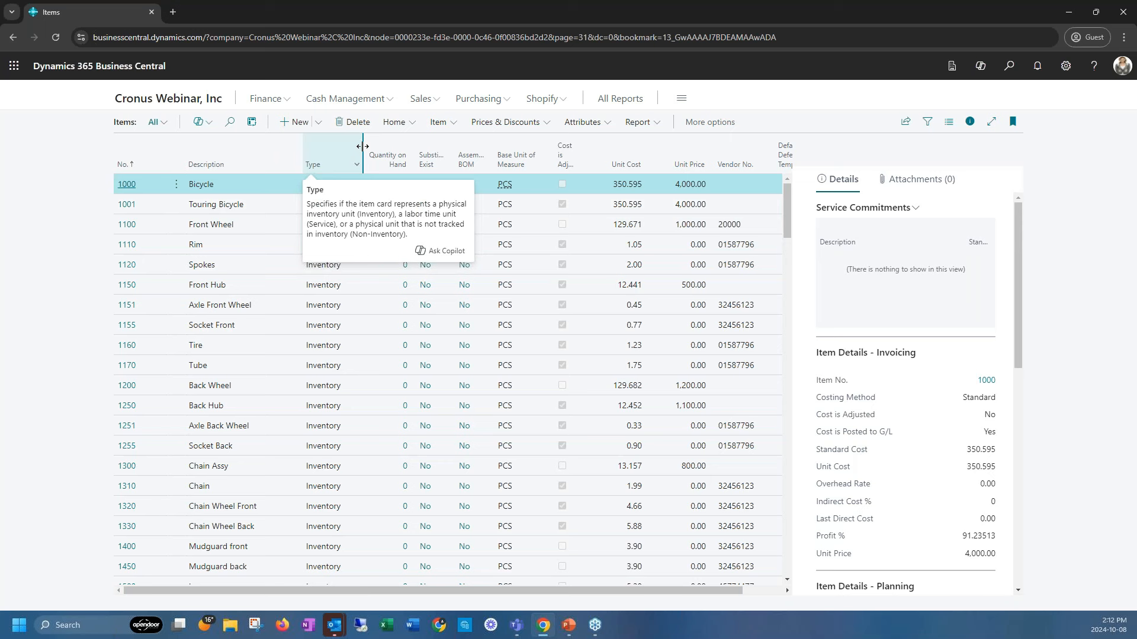
- Widen the Type and Quantity on Hand columns in the Items list, and narrow Type slightly
drag(363, 145, 391, 150)
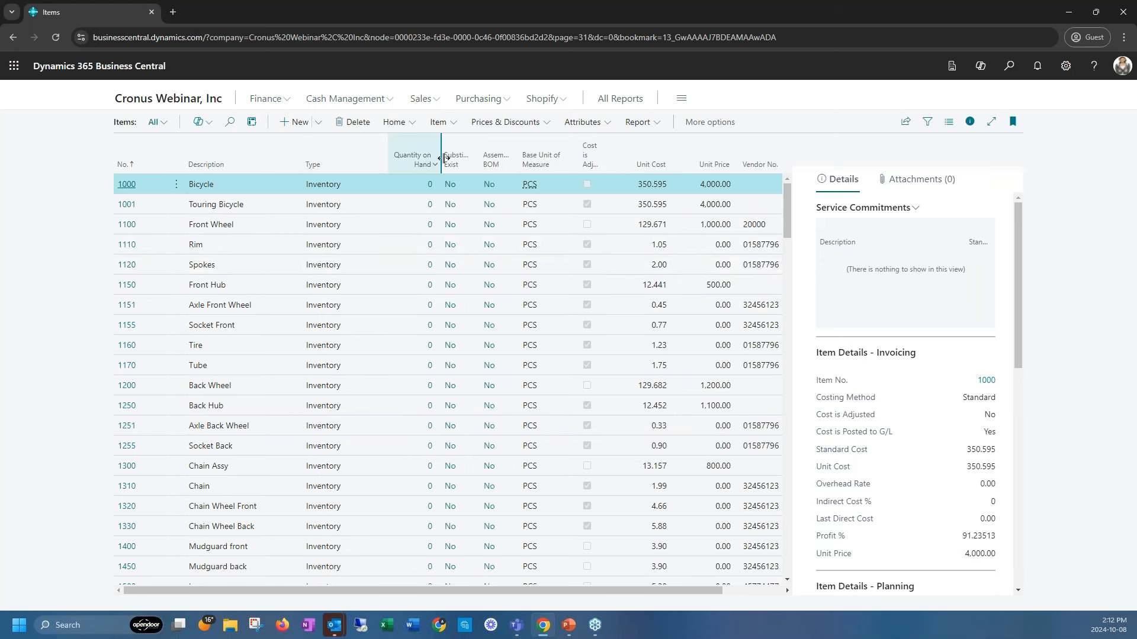
drag(440, 153, 487, 153)
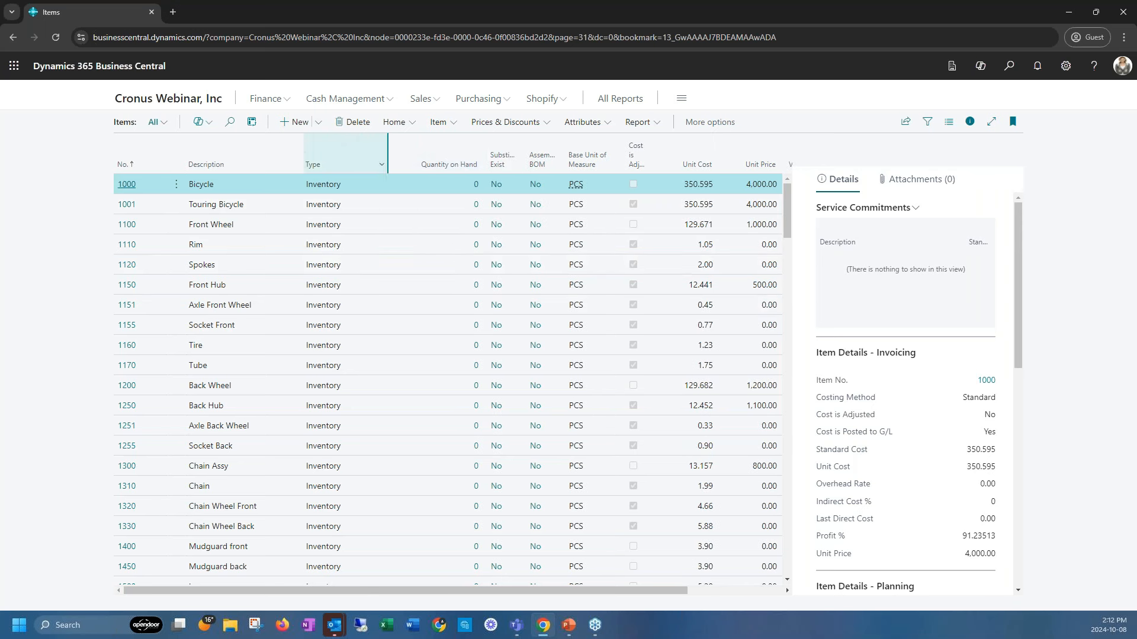
drag(374, 151, 356, 151)
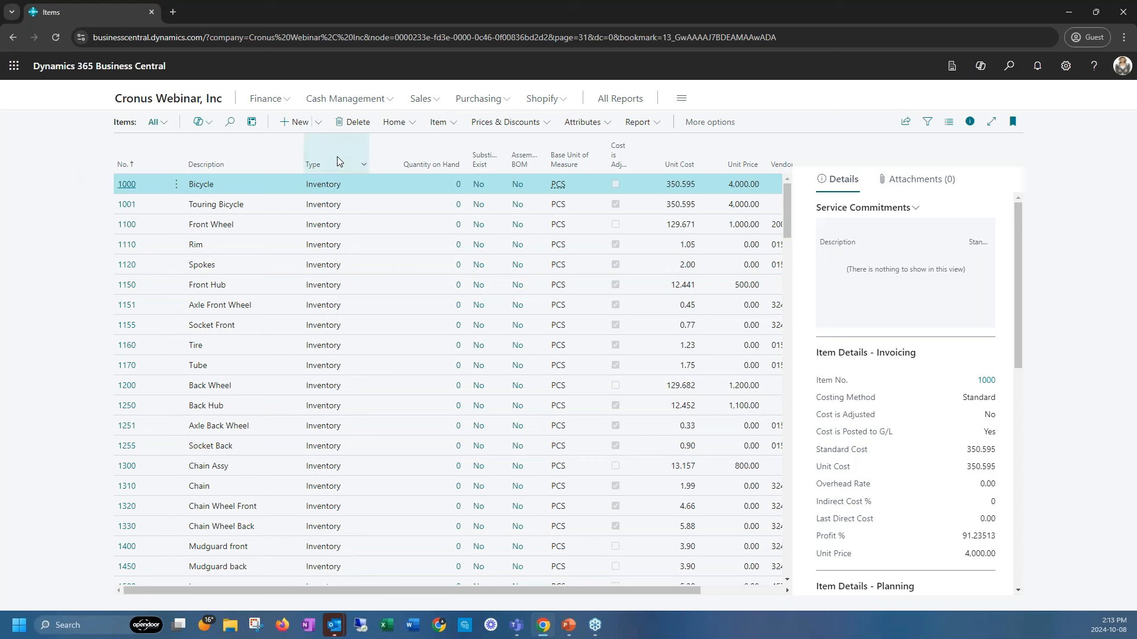
mouse_move(337, 159)
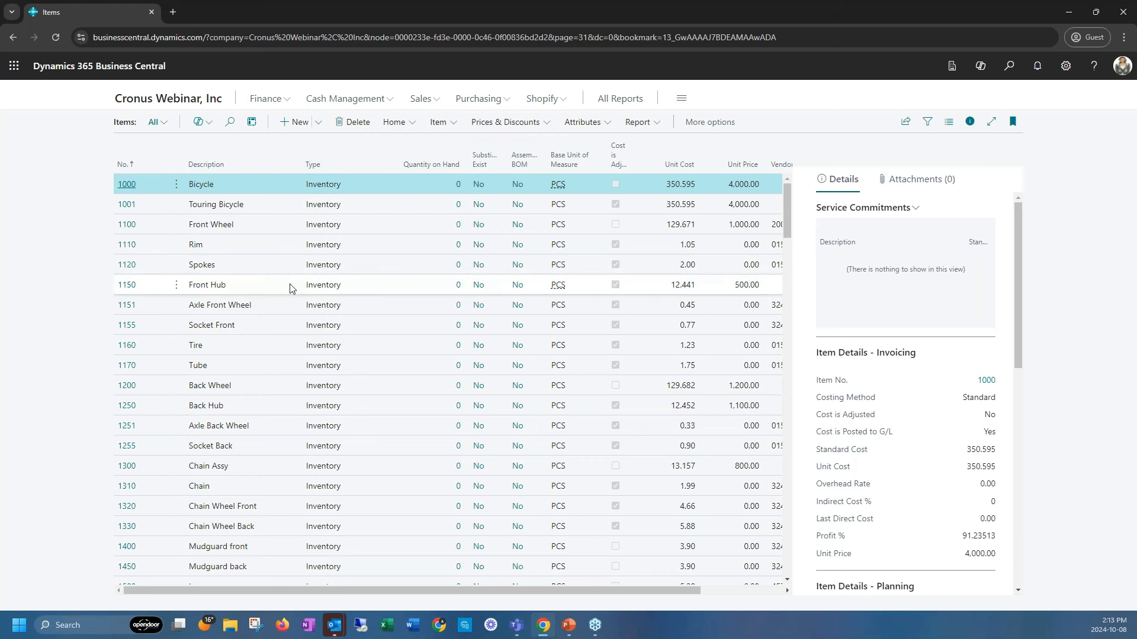
click(1066, 65)
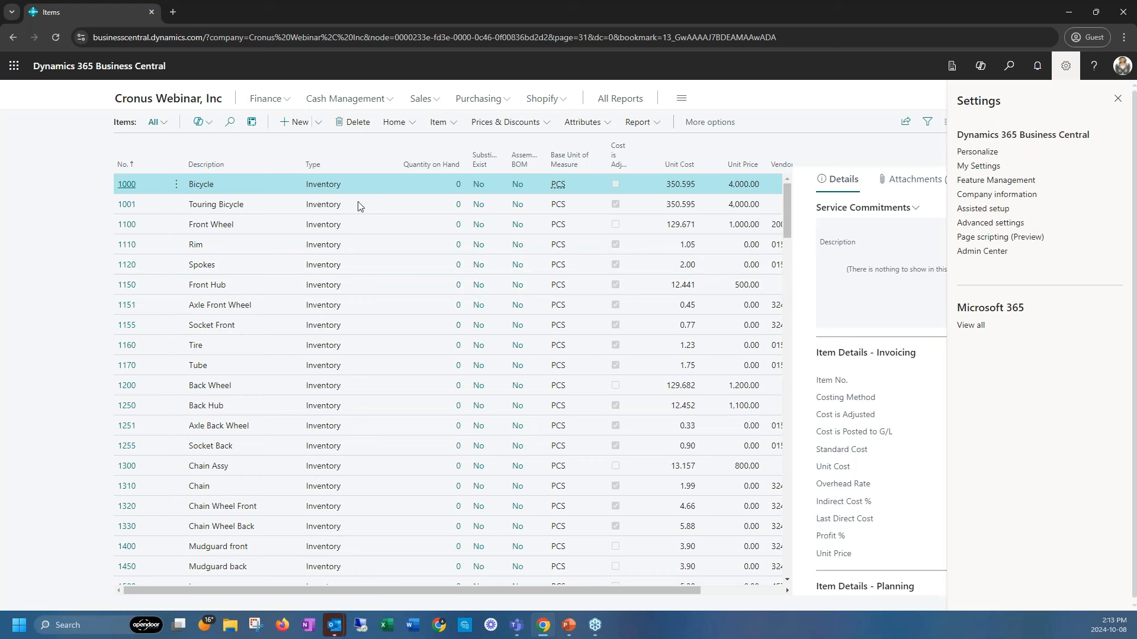
click(74, 161)
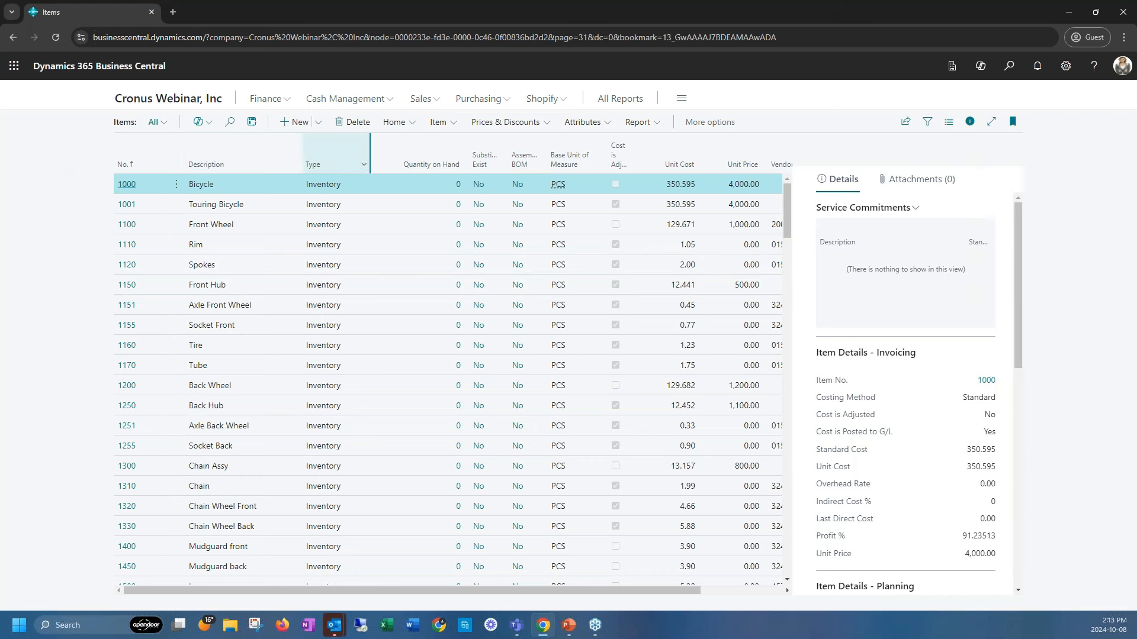
click(283, 292)
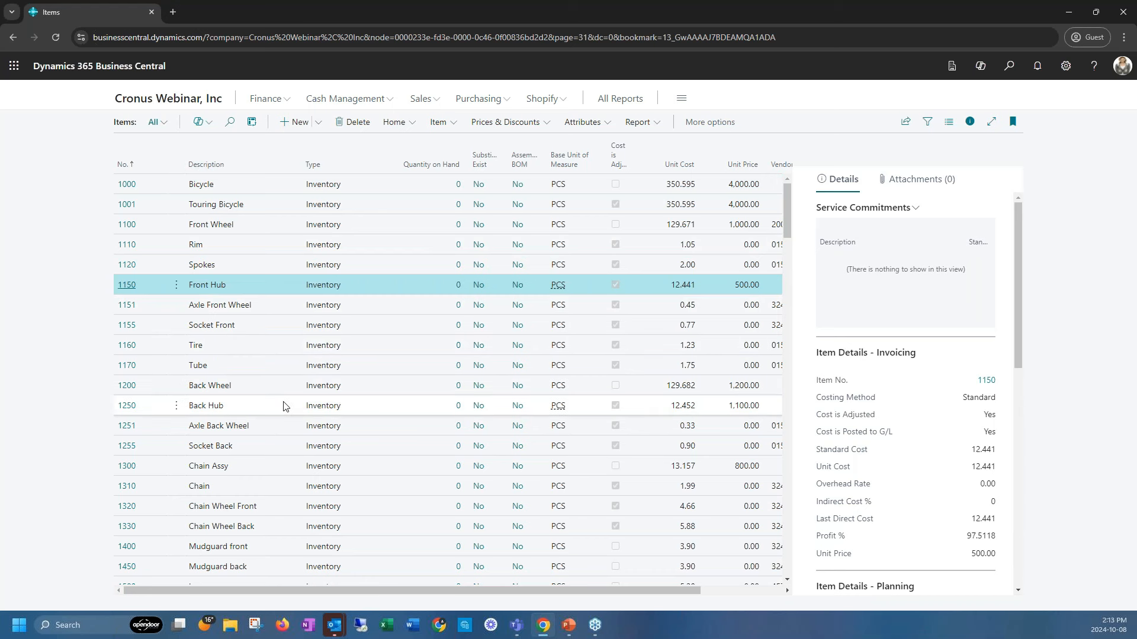
click(379, 227)
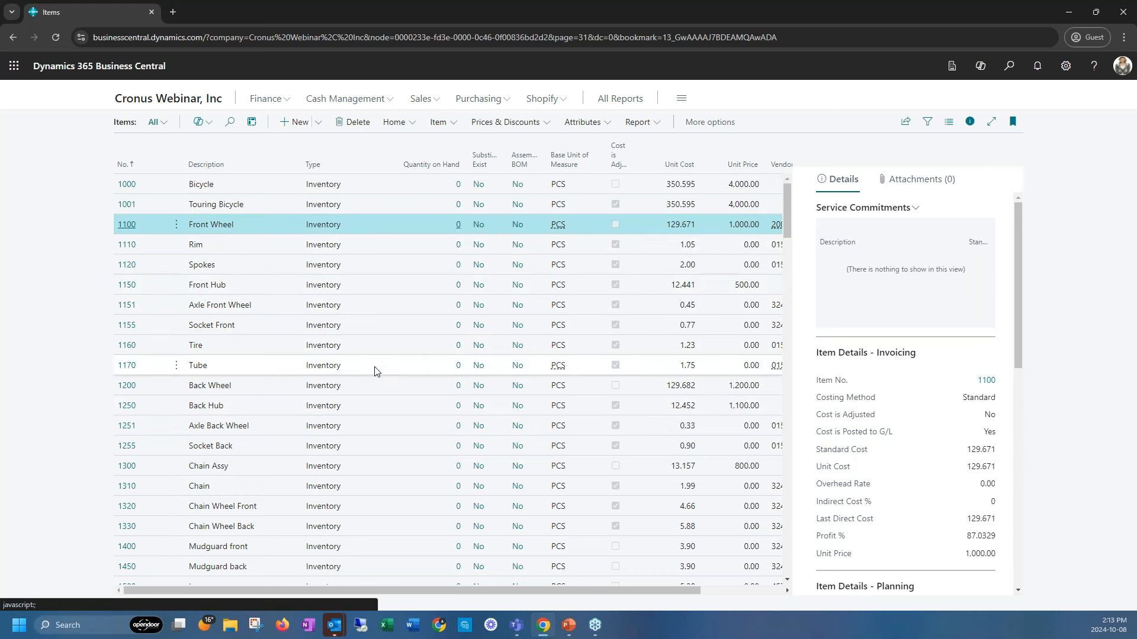
click(413, 267)
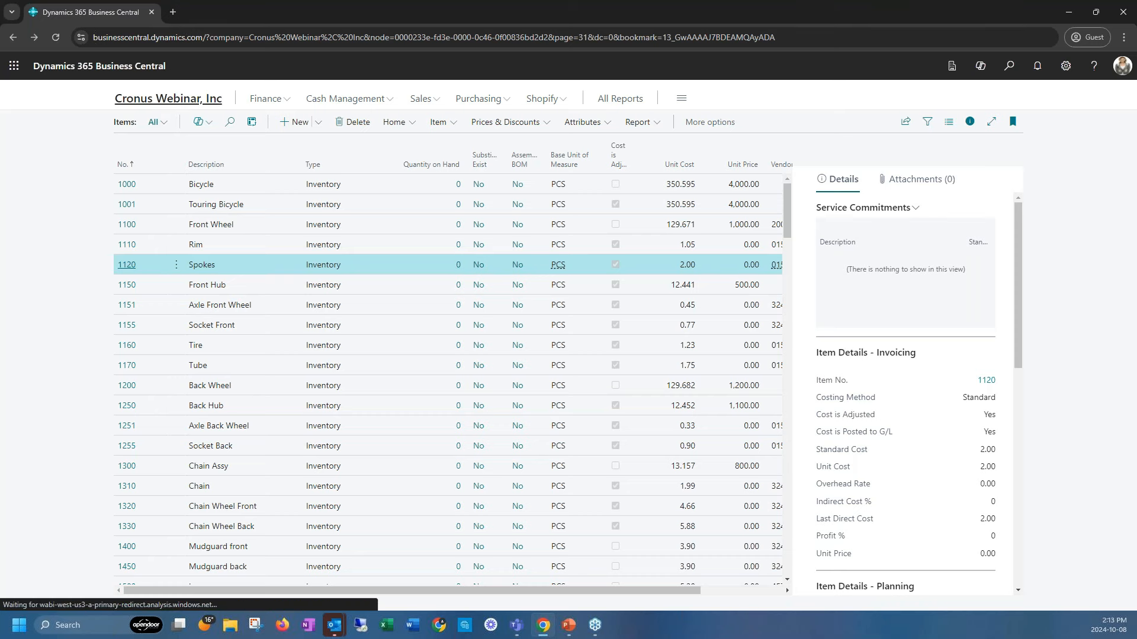
- Search for "project" from the home page, go to the Projects list and open the Setting up Eight Work Areas project card
click(169, 99)
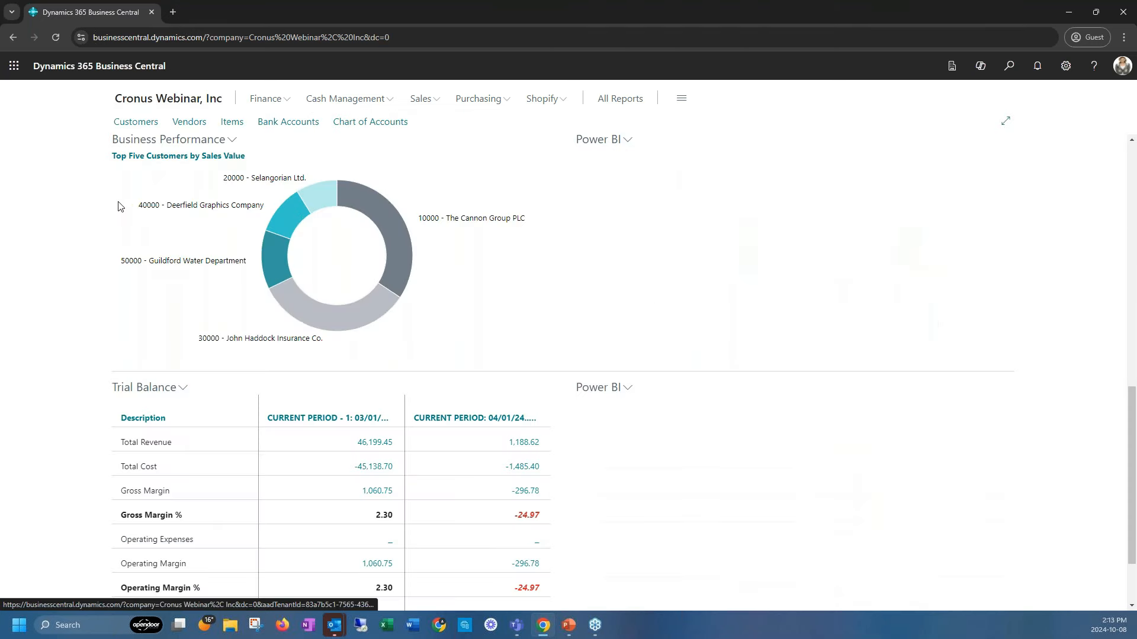
click(1008, 66)
text(project)
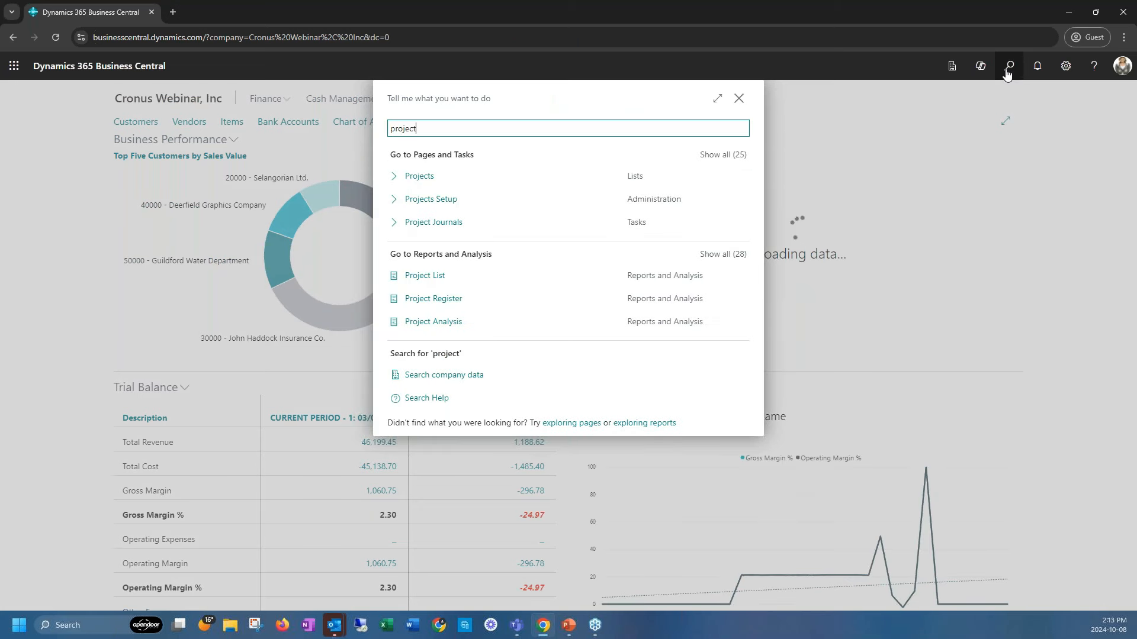
click(413, 178)
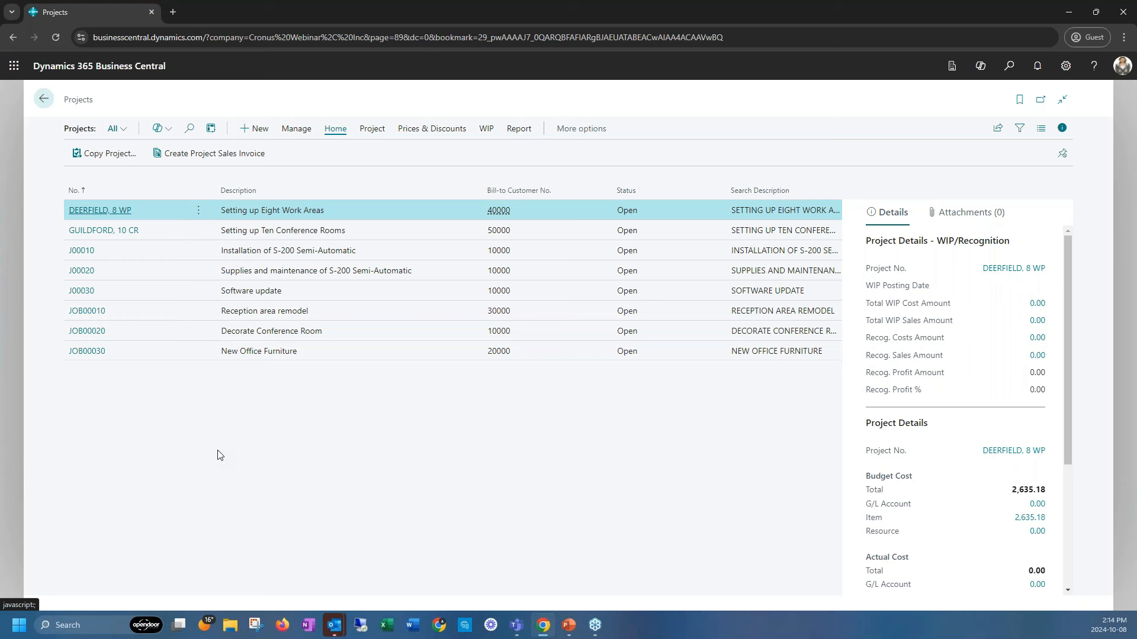
click(105, 216)
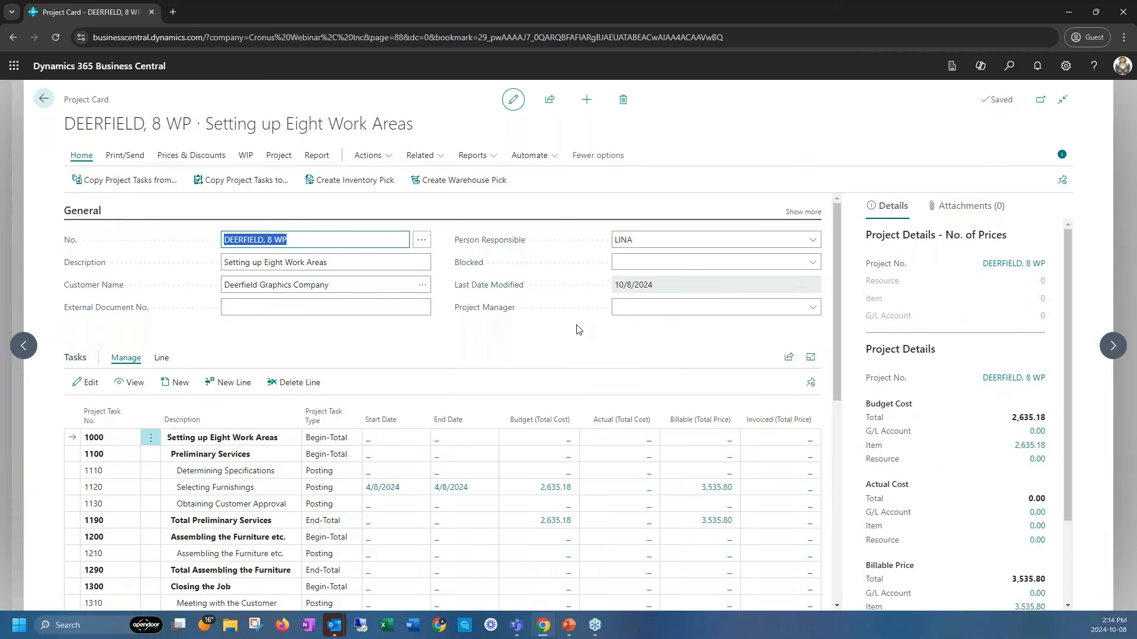
- Examine the project planning lines behind the budgeted cost of task 1120 Selecting Furnishings, and return to the project card
click(553, 491)
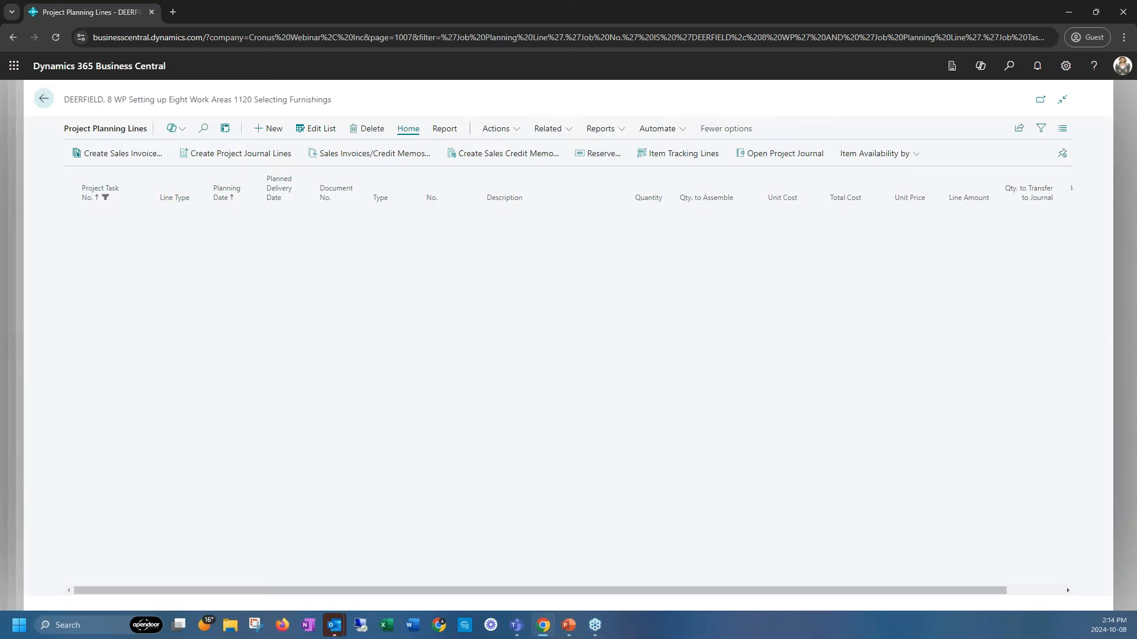
drag(496, 190, 481, 232)
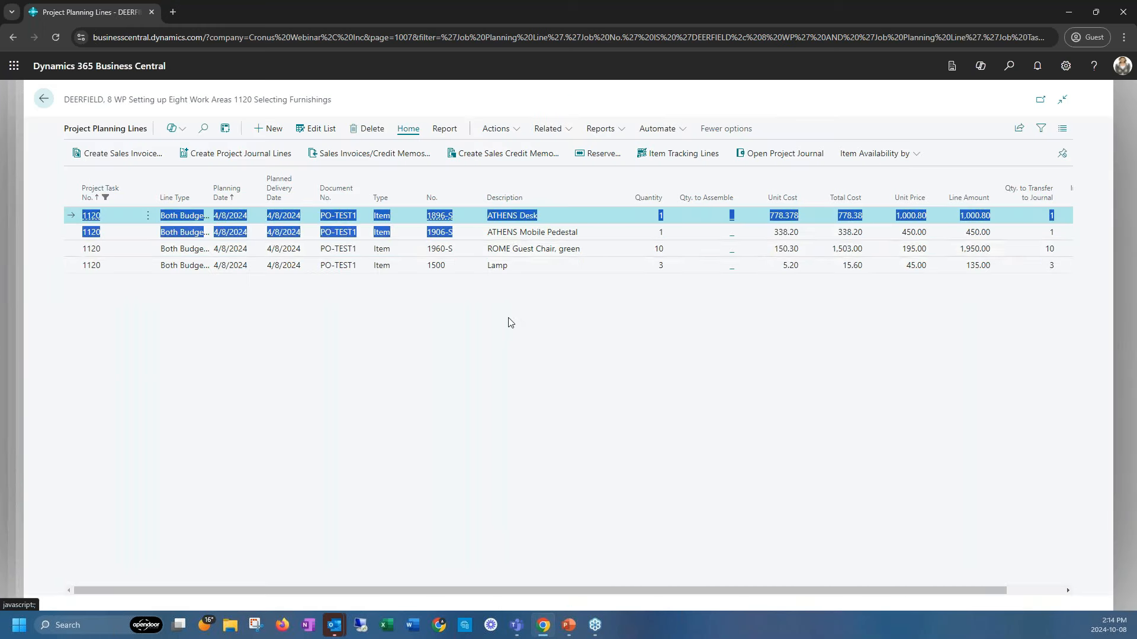
click(499, 364)
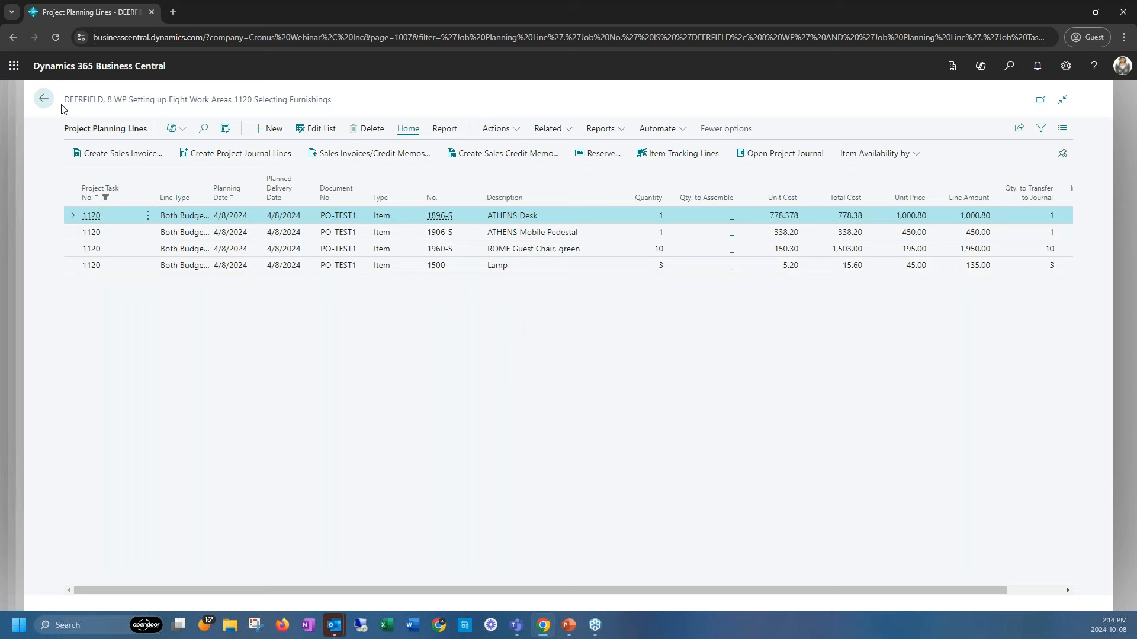
click(43, 100)
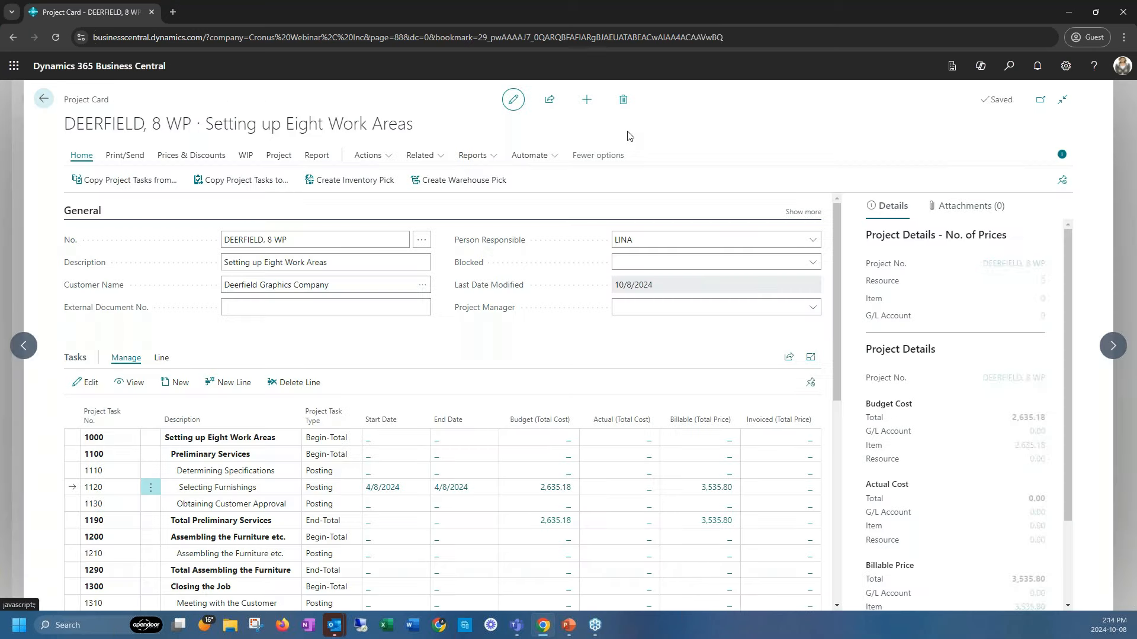
- Create purchase orders from the project for the ROME Guest Chair and the Lamp with the proposed vendors and quantities, and return to the project card
click(424, 155)
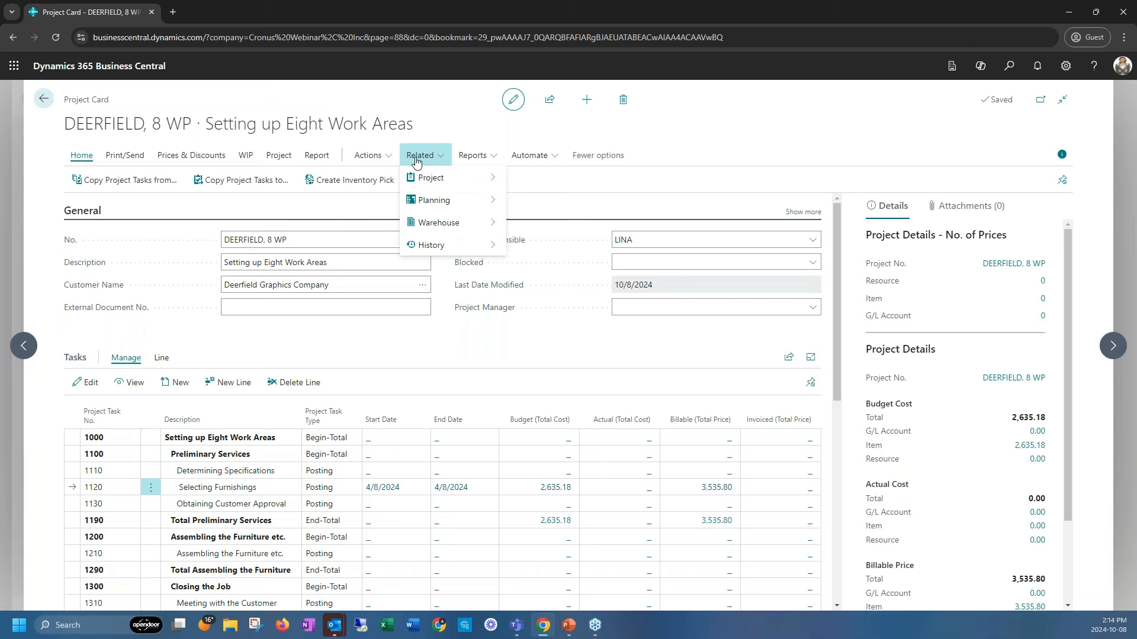
click(361, 153)
mouse_move(394, 185)
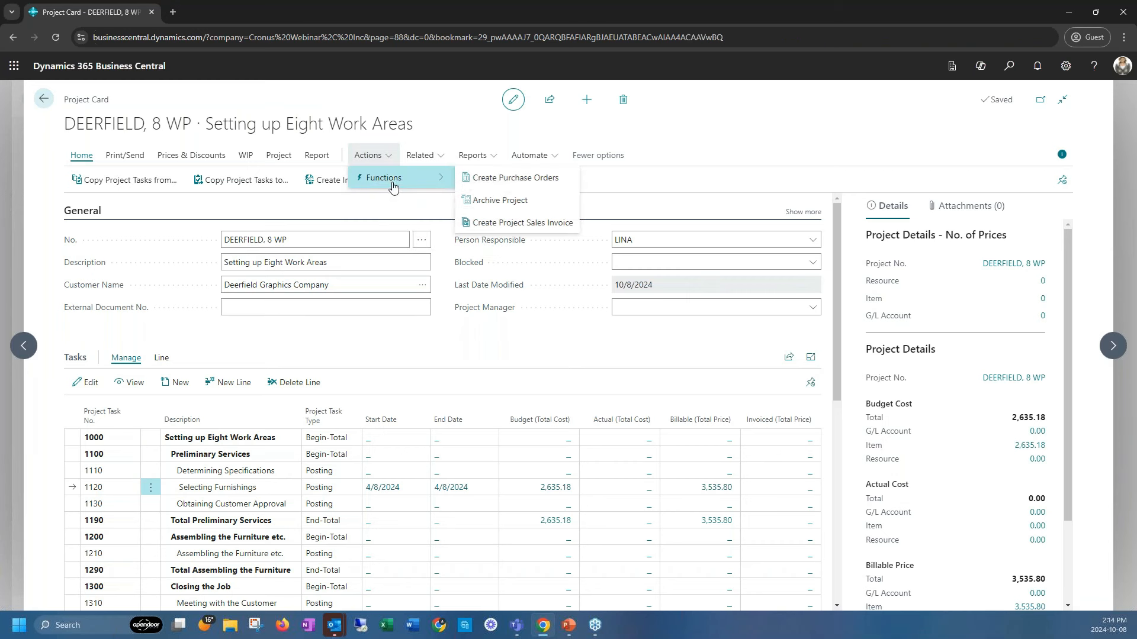
click(515, 177)
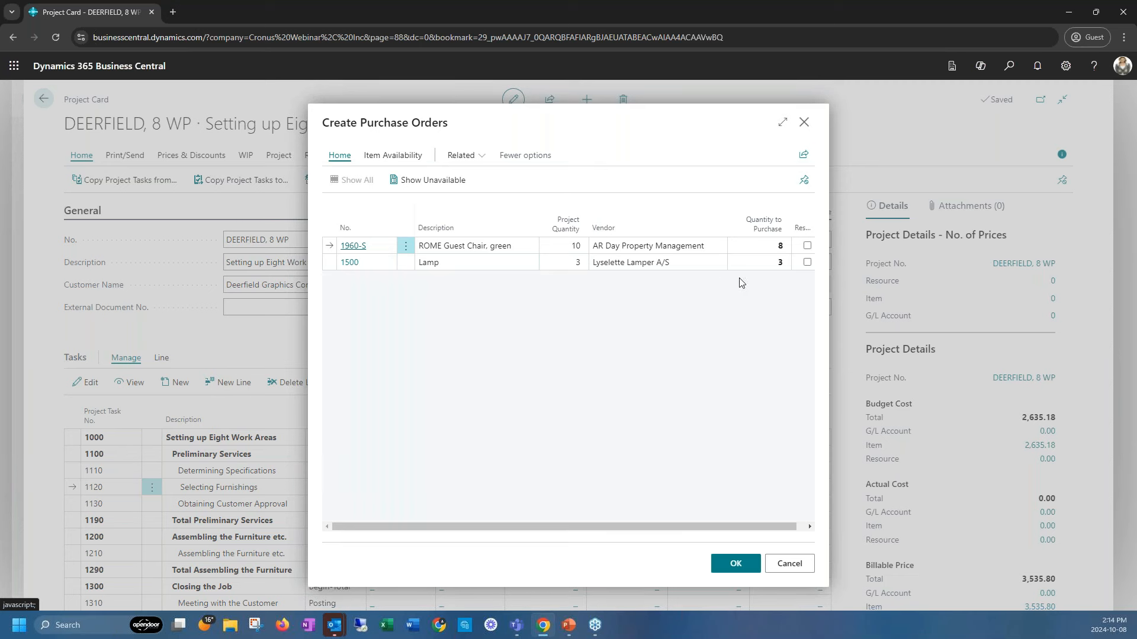
click(779, 122)
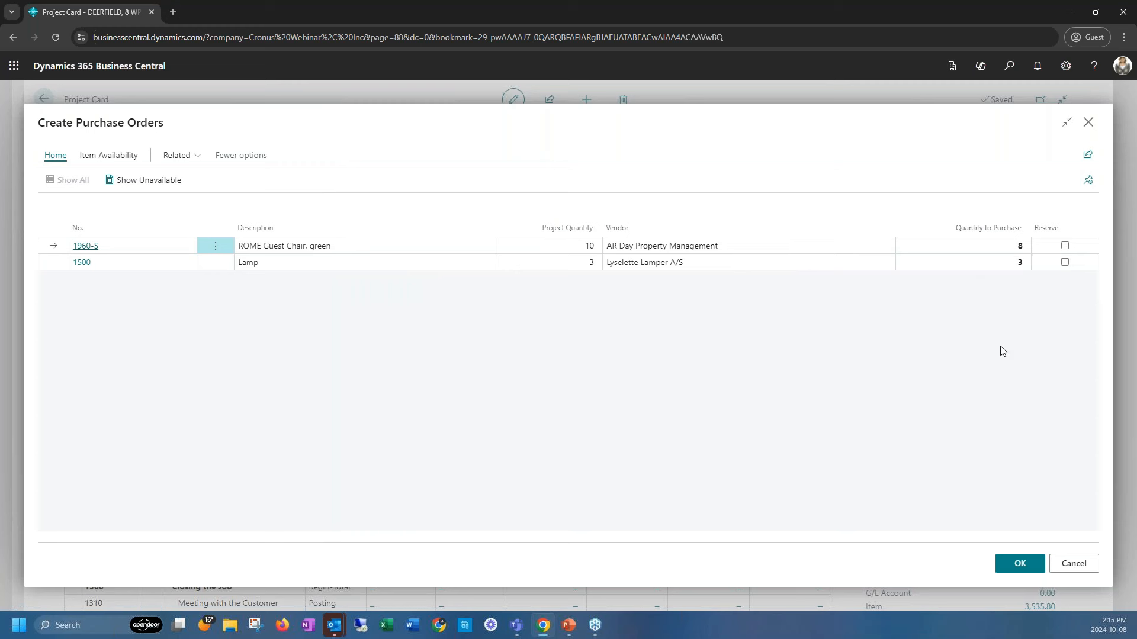
click(1008, 572)
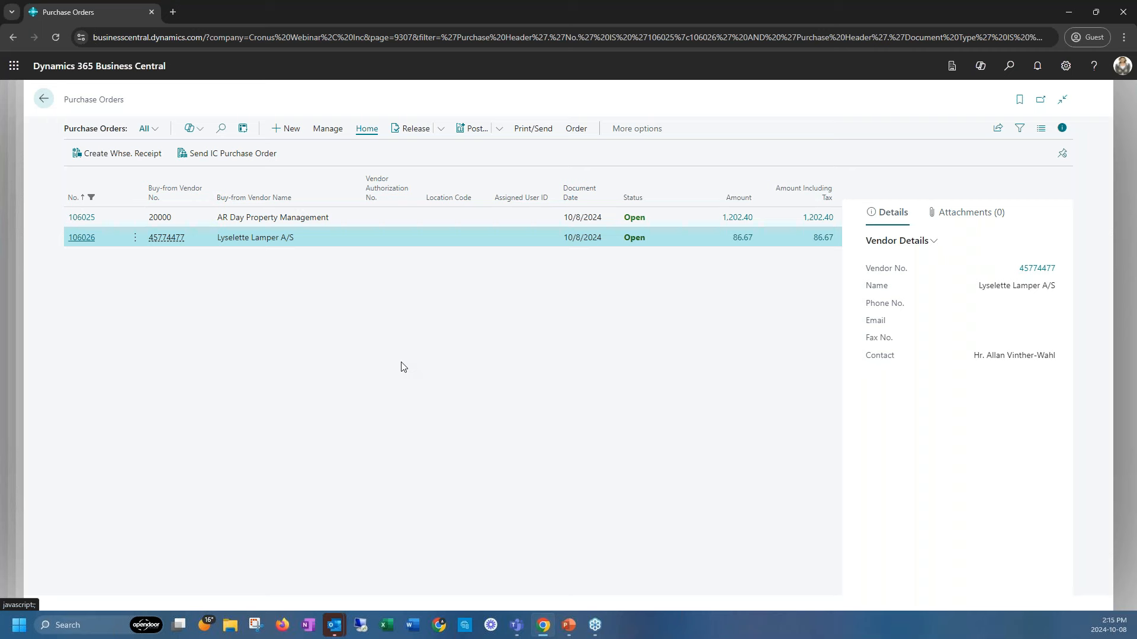
click(42, 105)
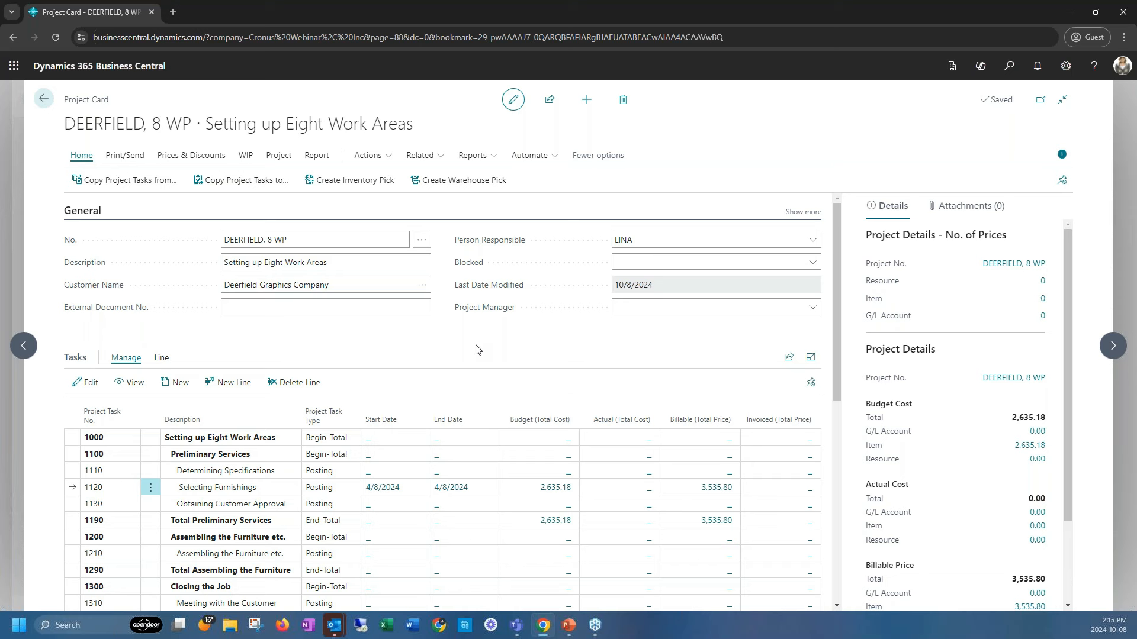
- Reopen the planning lines of task 1120 and check the item availability options for the ROME Guest Chair, green line
click(557, 488)
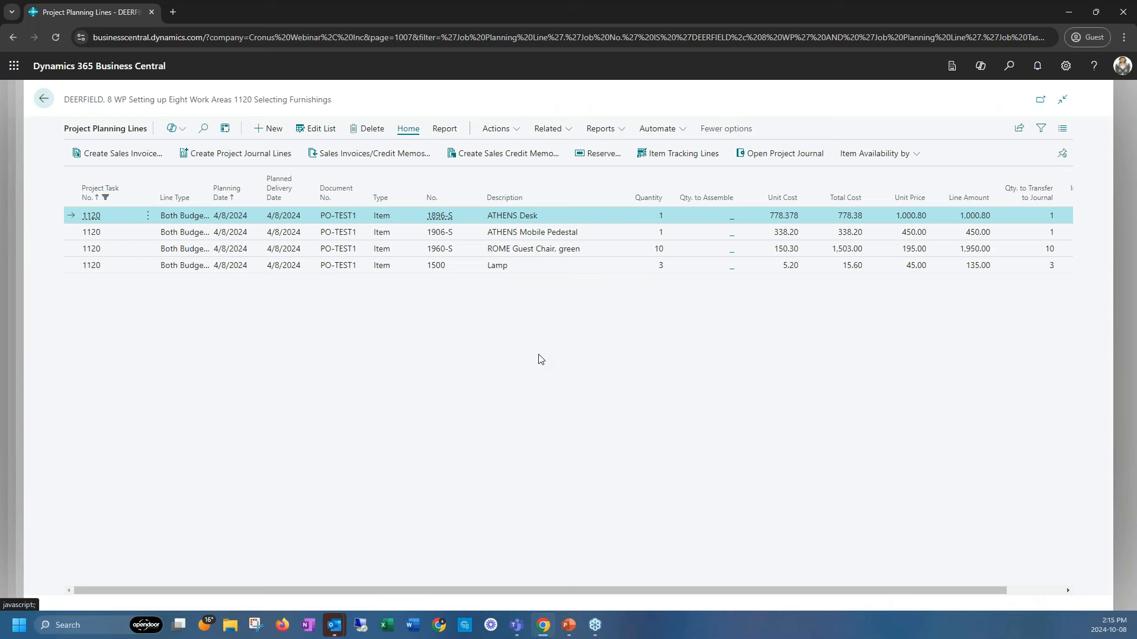
click(612, 252)
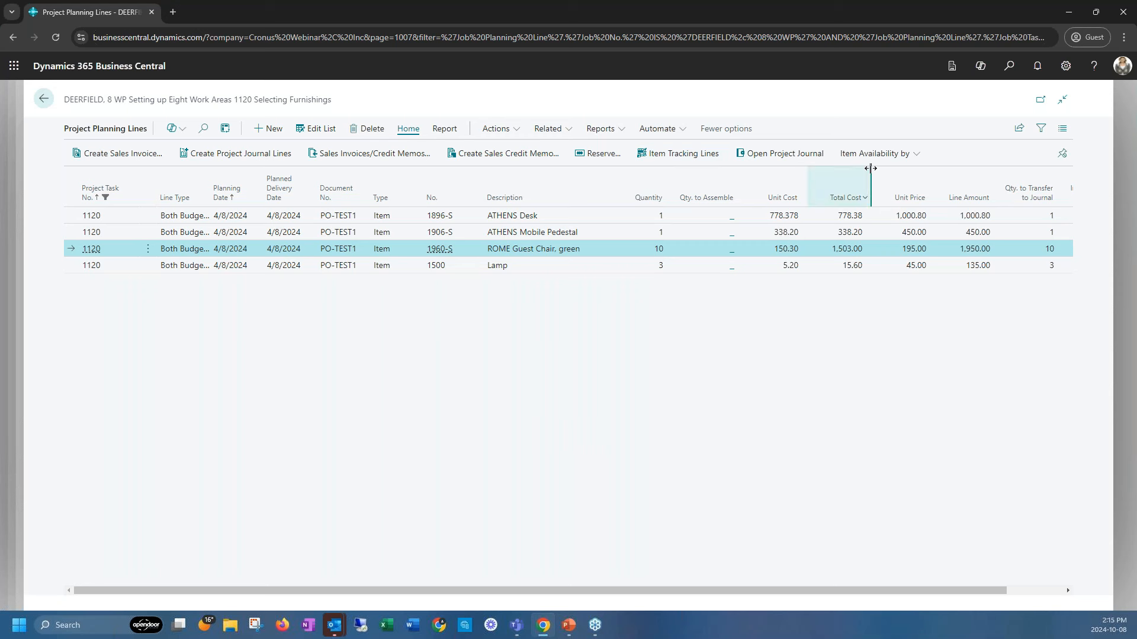
click(890, 157)
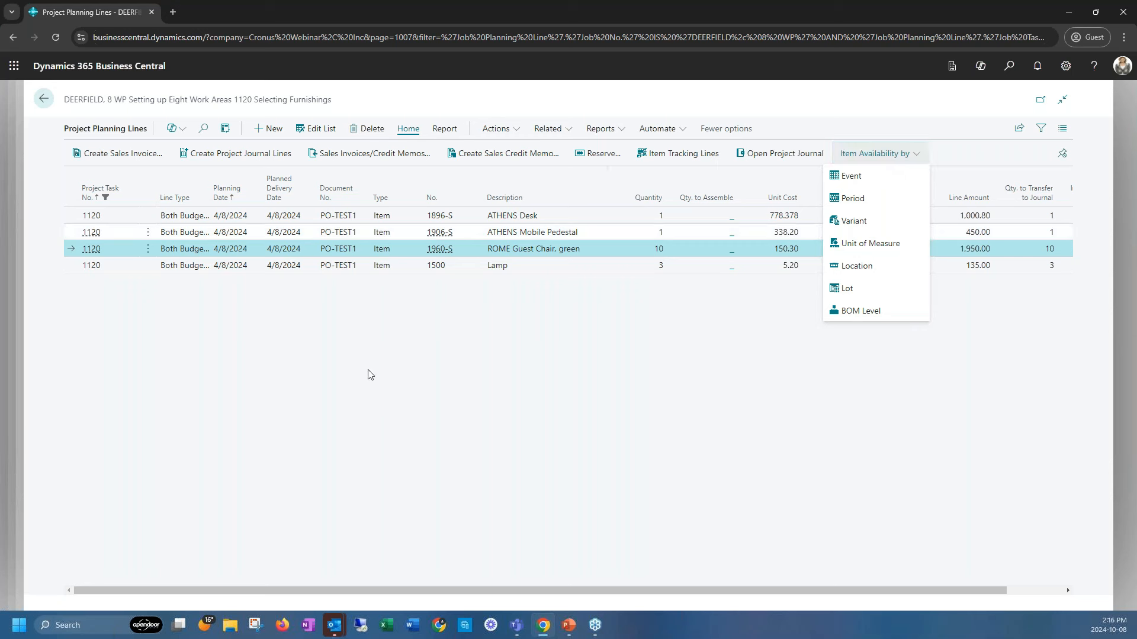
click(341, 396)
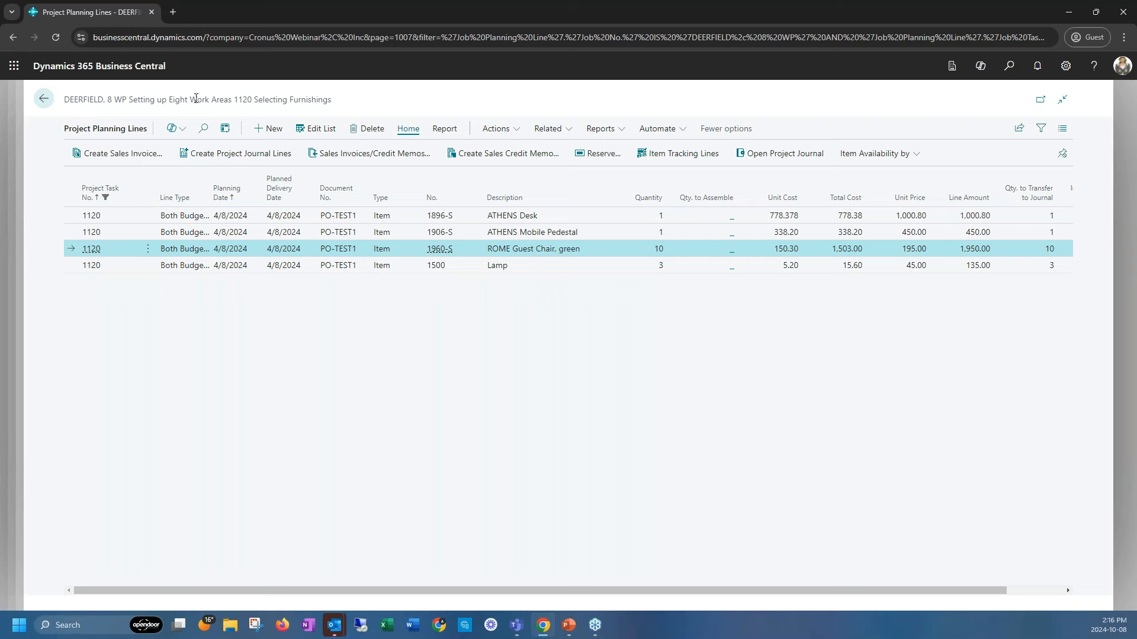
click(44, 101)
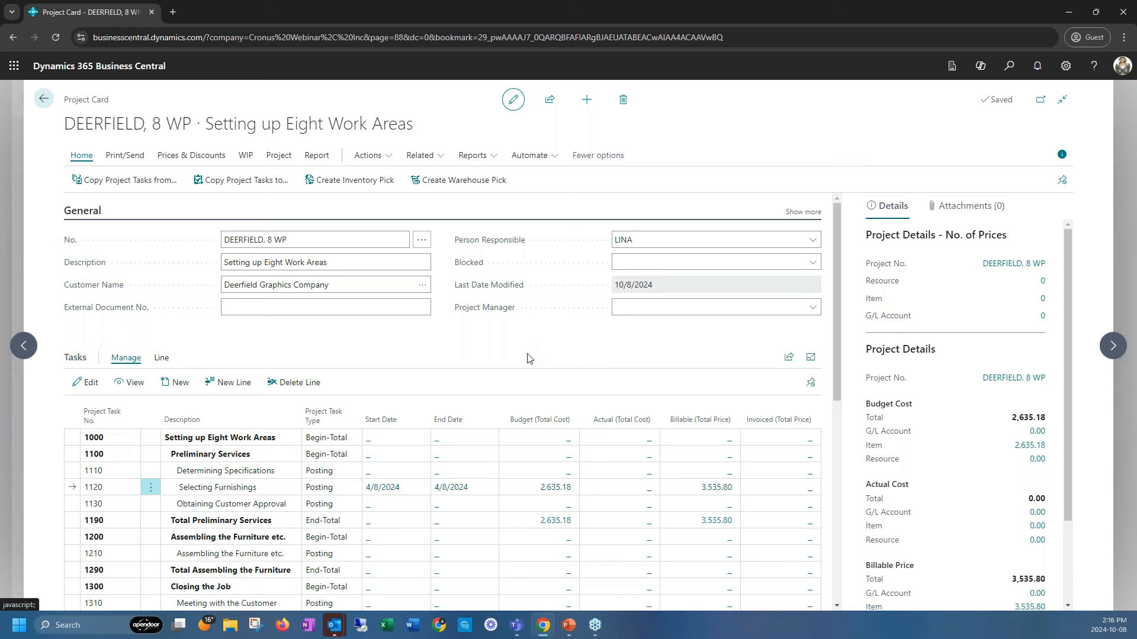
- Look over the project's task lines, return to the home page and open the list of ongoing sales orders
scroll(527, 359, down, 3)
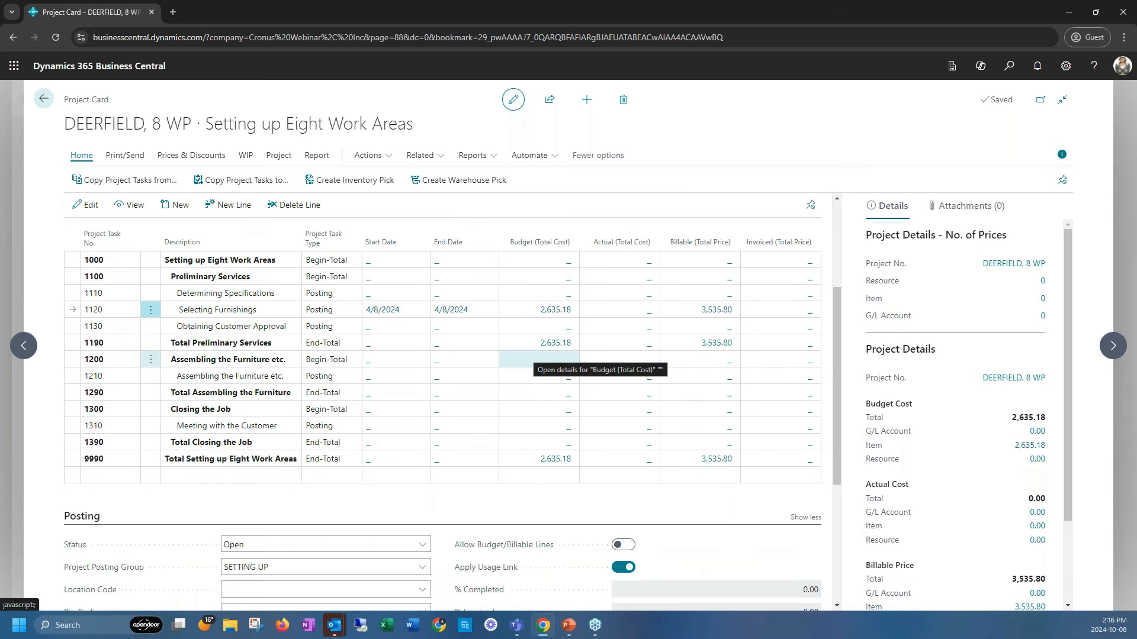
scroll(535, 360, up, 1)
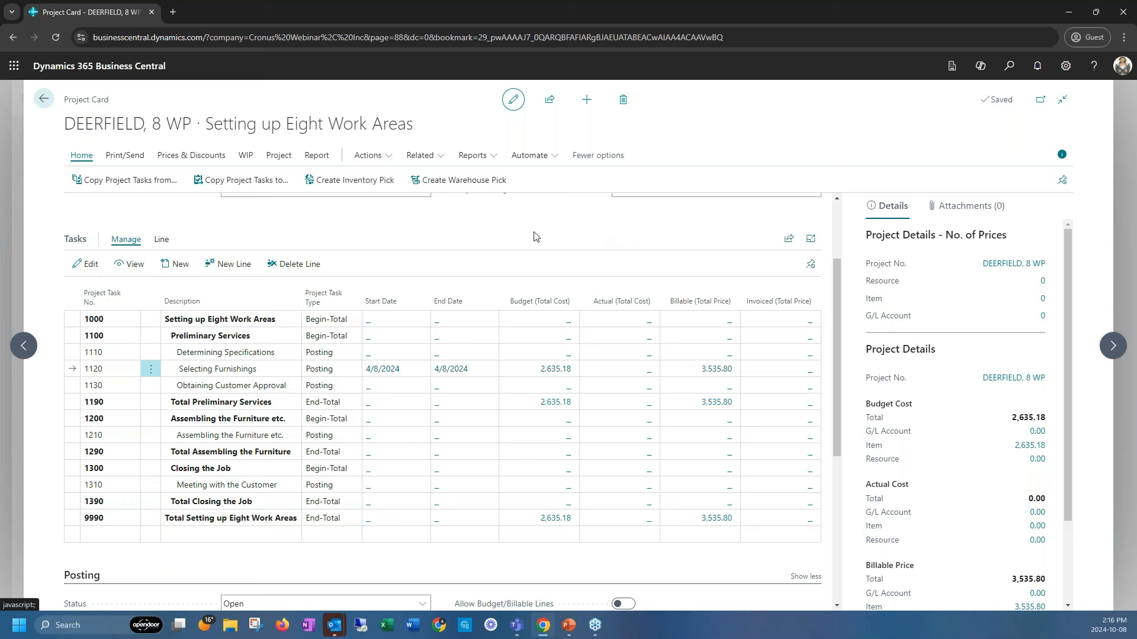
click(42, 99)
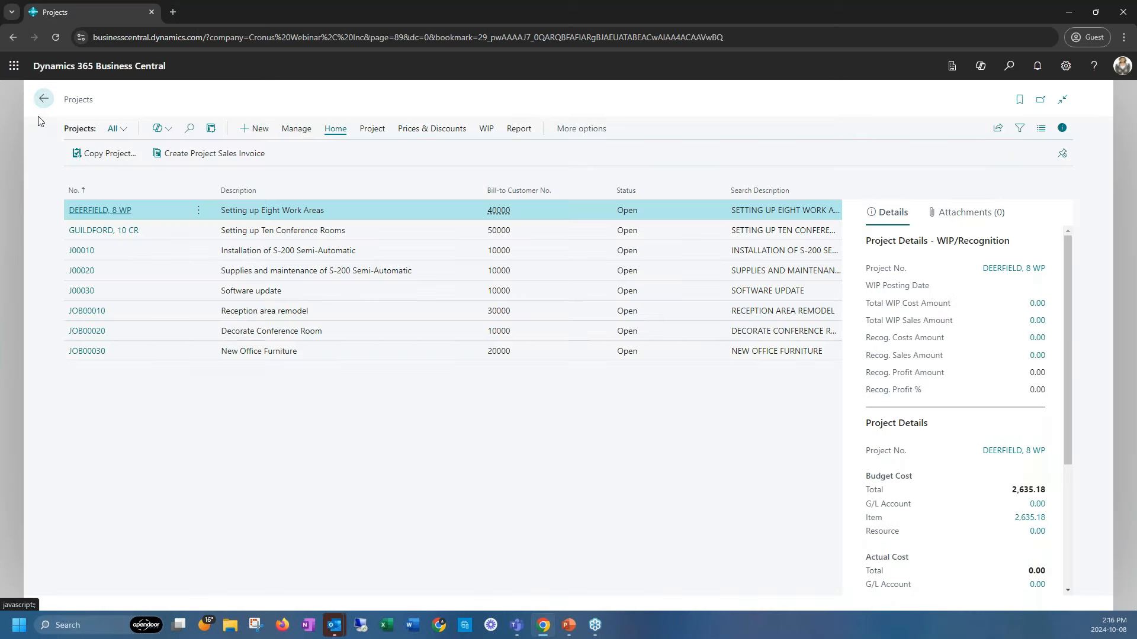
click(51, 104)
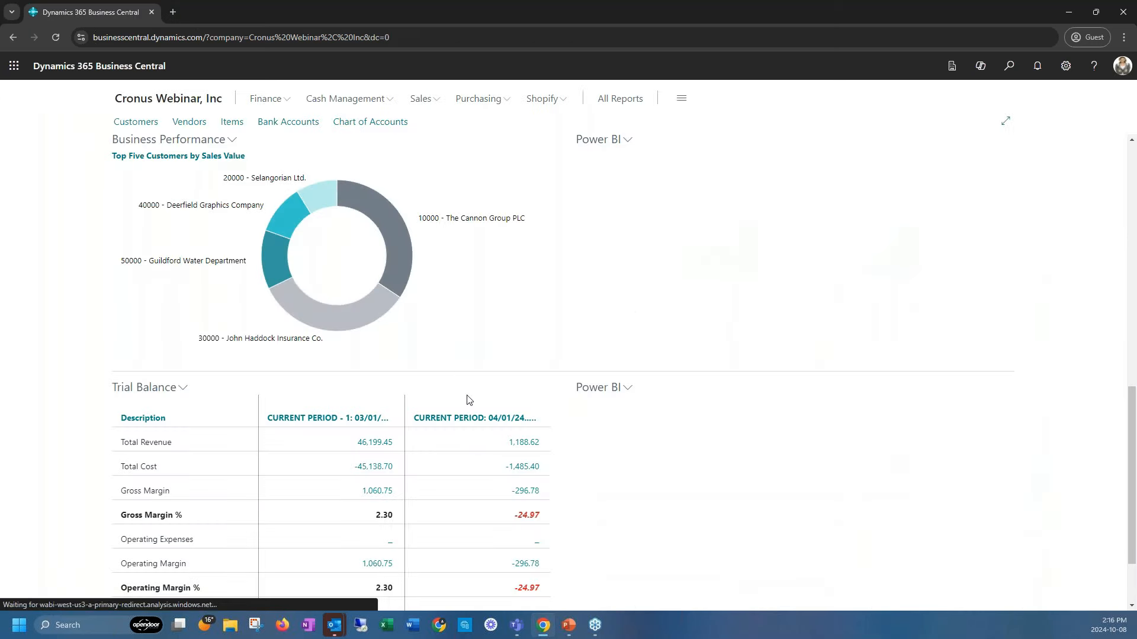
scroll(226, 379, down, 3)
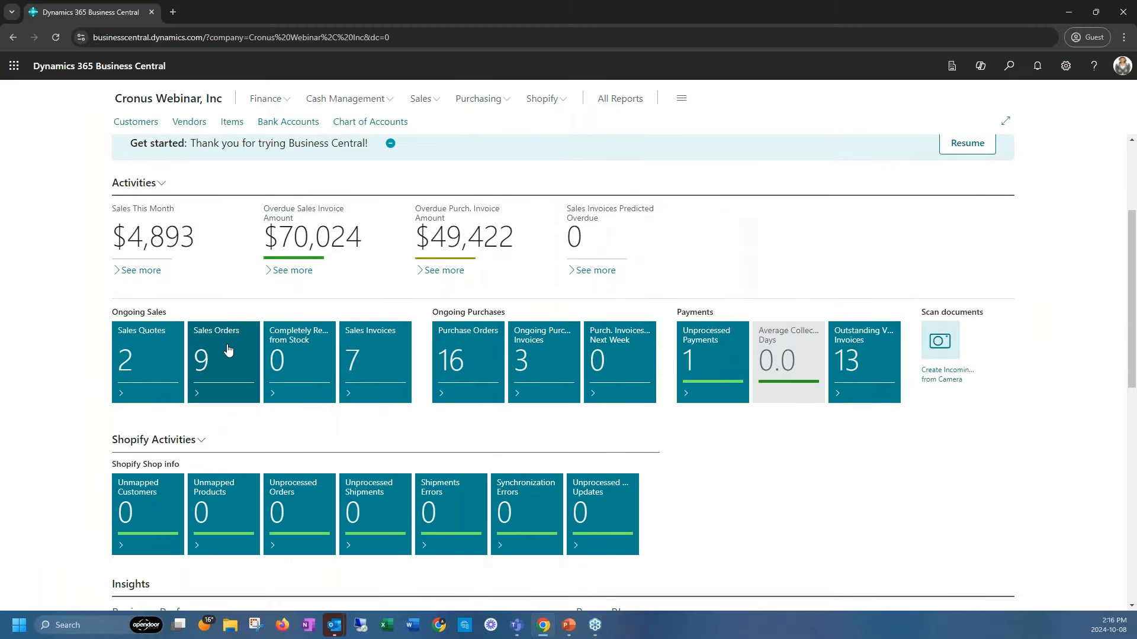
click(220, 367)
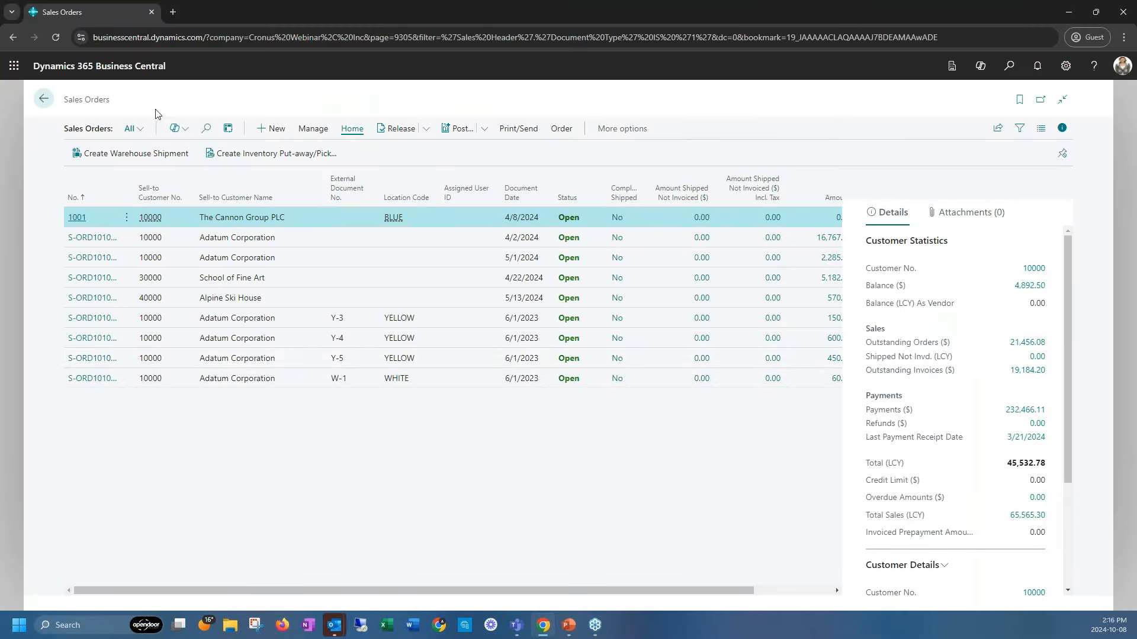
- Create a new sales order with The Cannon Group PLC as the customer
click(275, 133)
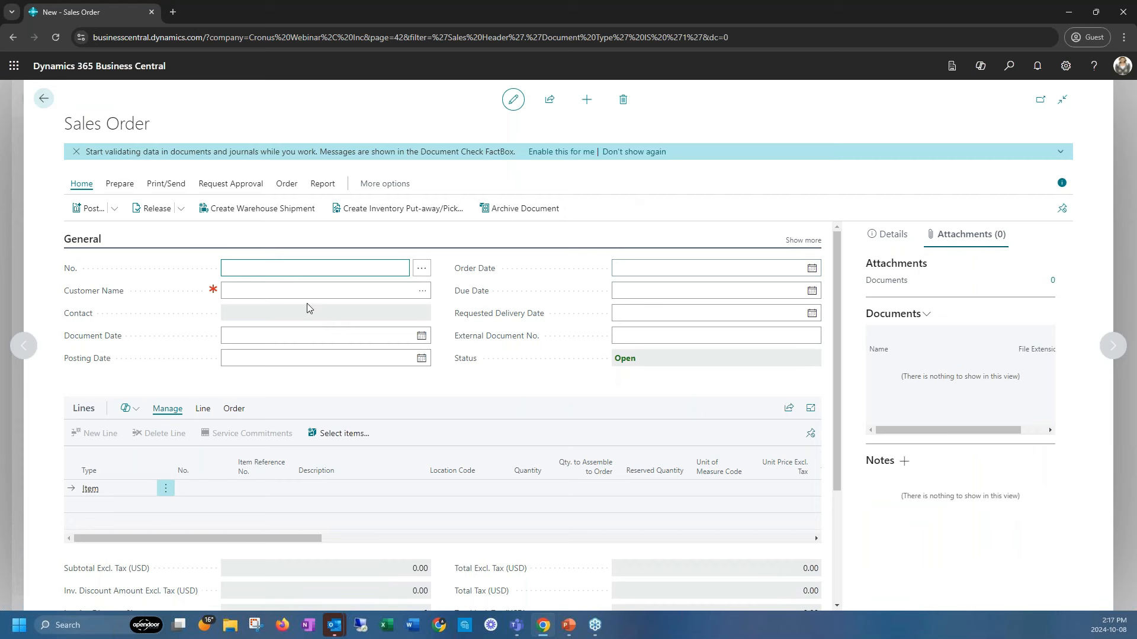
click(315, 290)
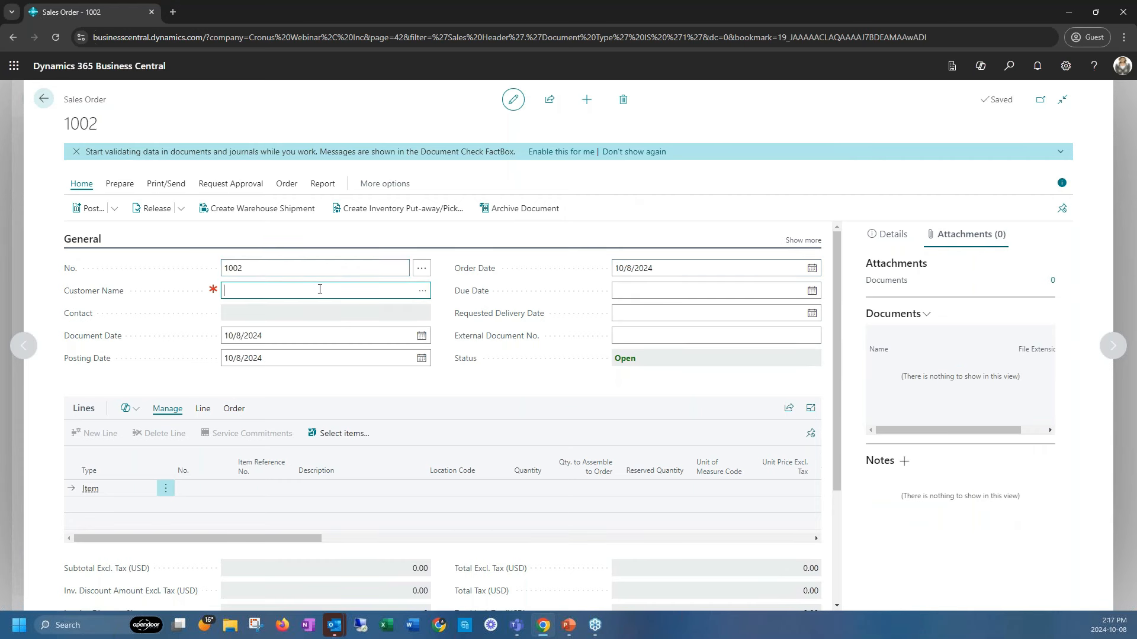
text(the cann)
click(422, 293)
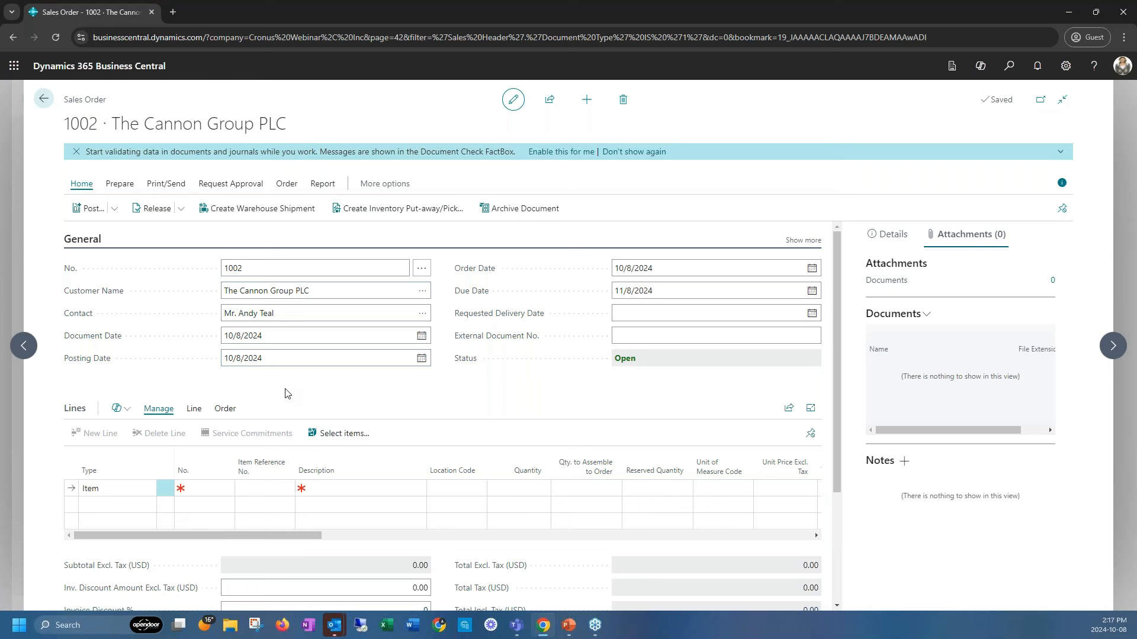
- Add the items Bicycle, Rim, Socket Front and Back Hub to the sales order lines in one selection
click(361, 435)
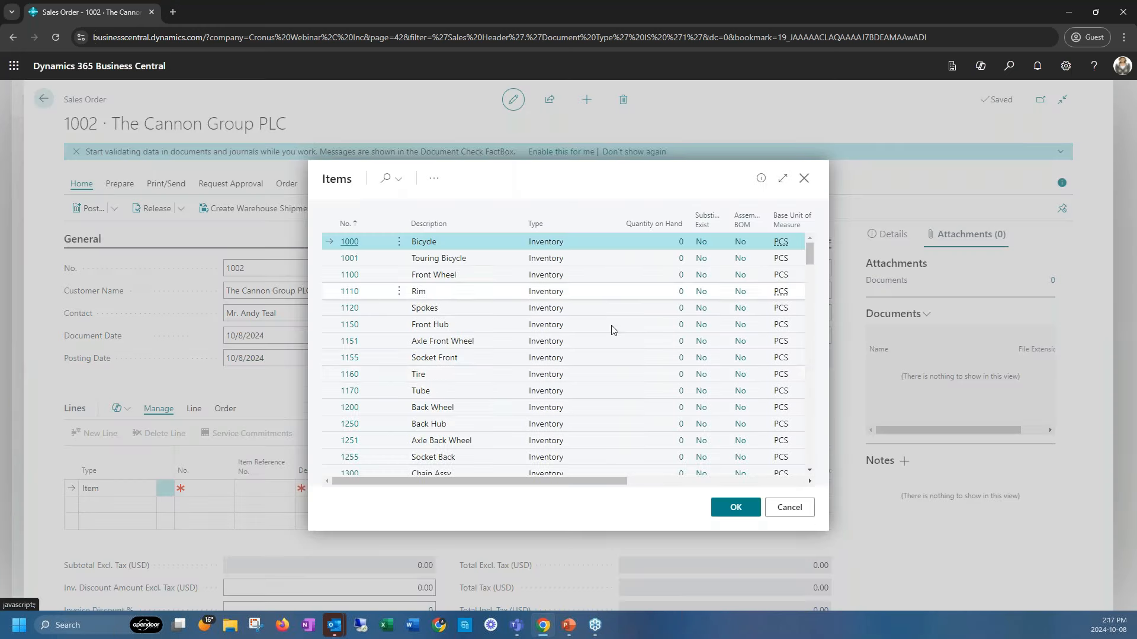
ctrl+click(604, 295)
ctrl+click(605, 358)
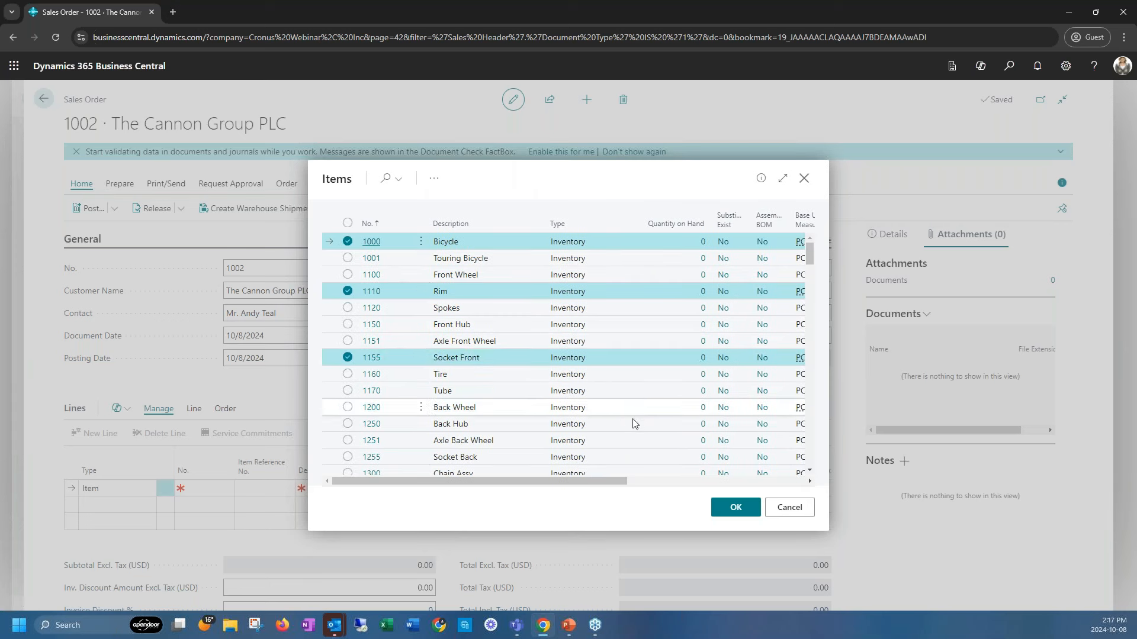
ctrl+click(633, 422)
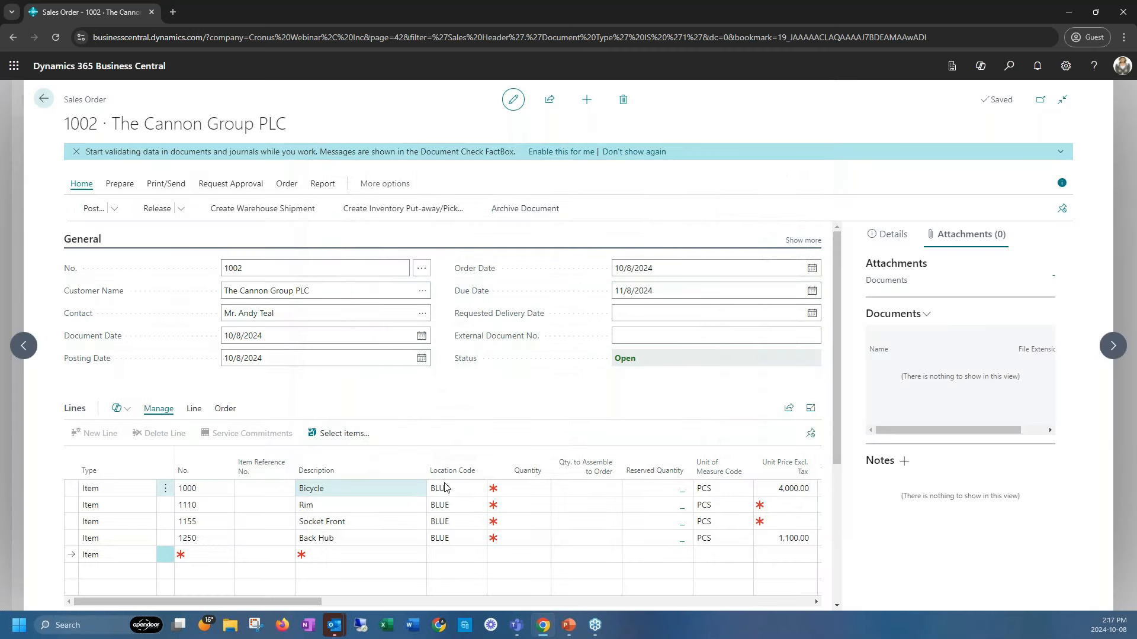
- Select all the item lines of the sales order and delete them
click(166, 492)
click(141, 552)
click(88, 470)
click(167, 435)
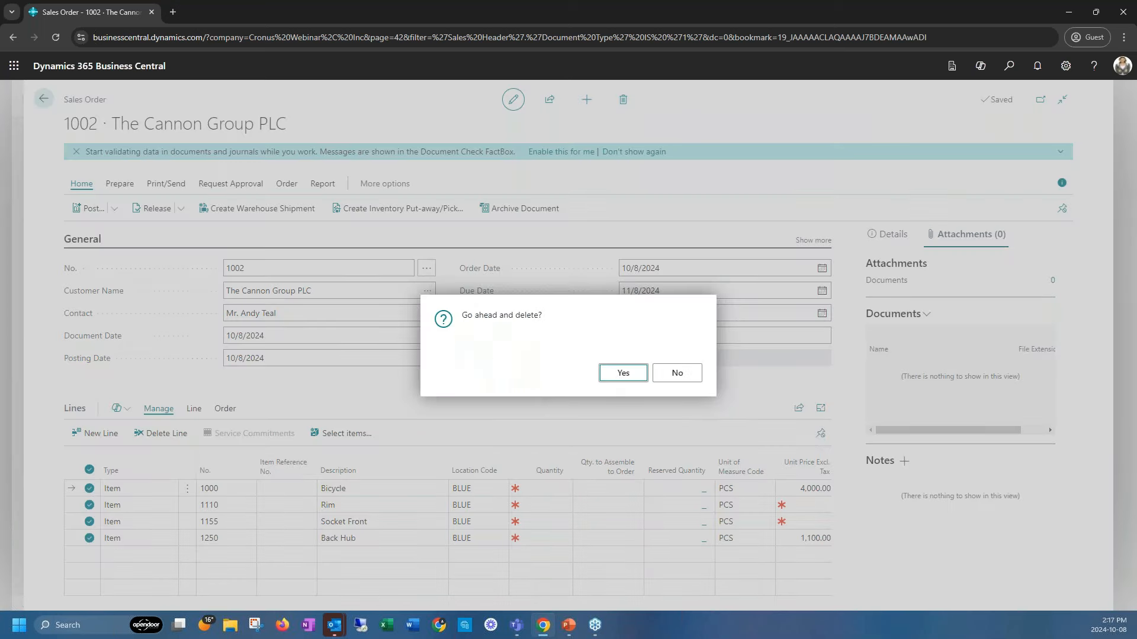
click(623, 372)
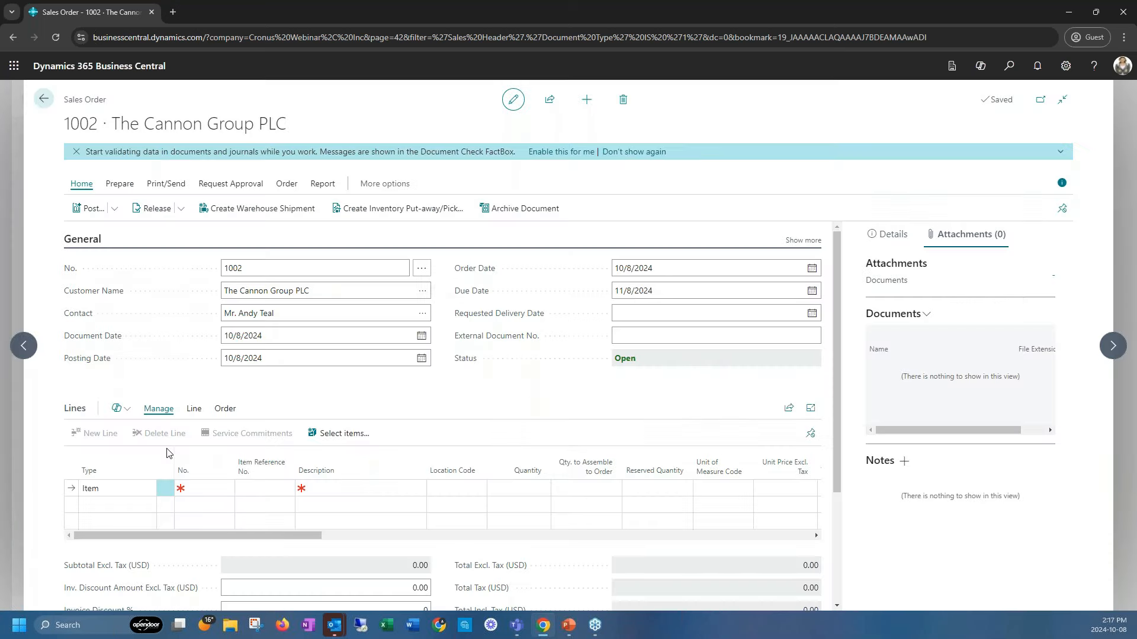
- Try to have Copilot suggest sales lines with the prompt "Copy all items from previous order" and discard the suggestion
click(119, 415)
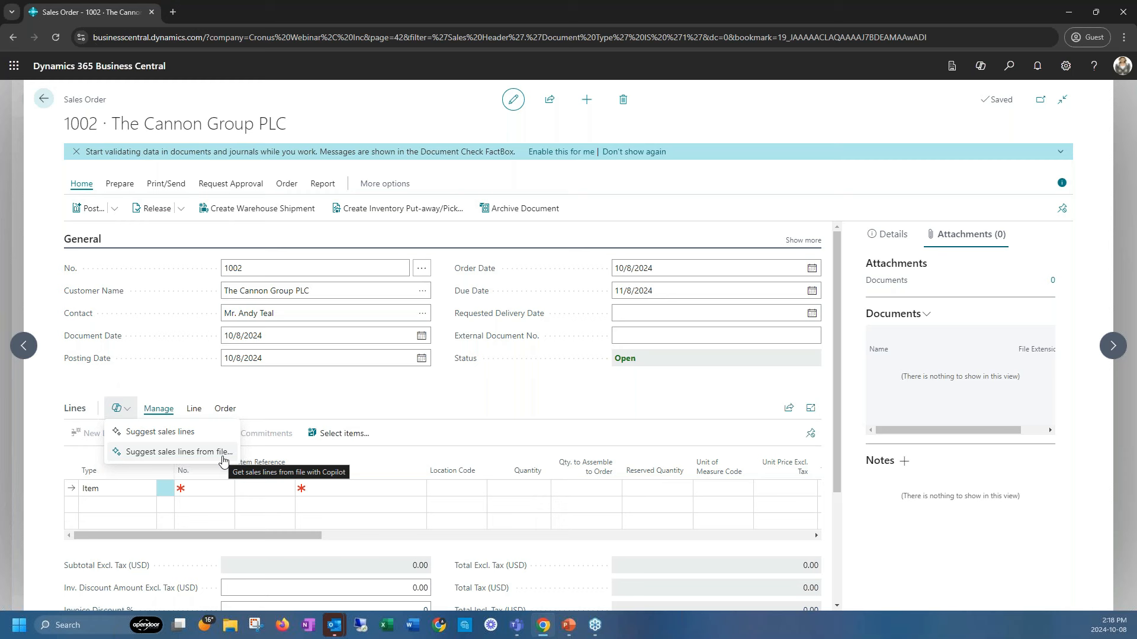
click(190, 435)
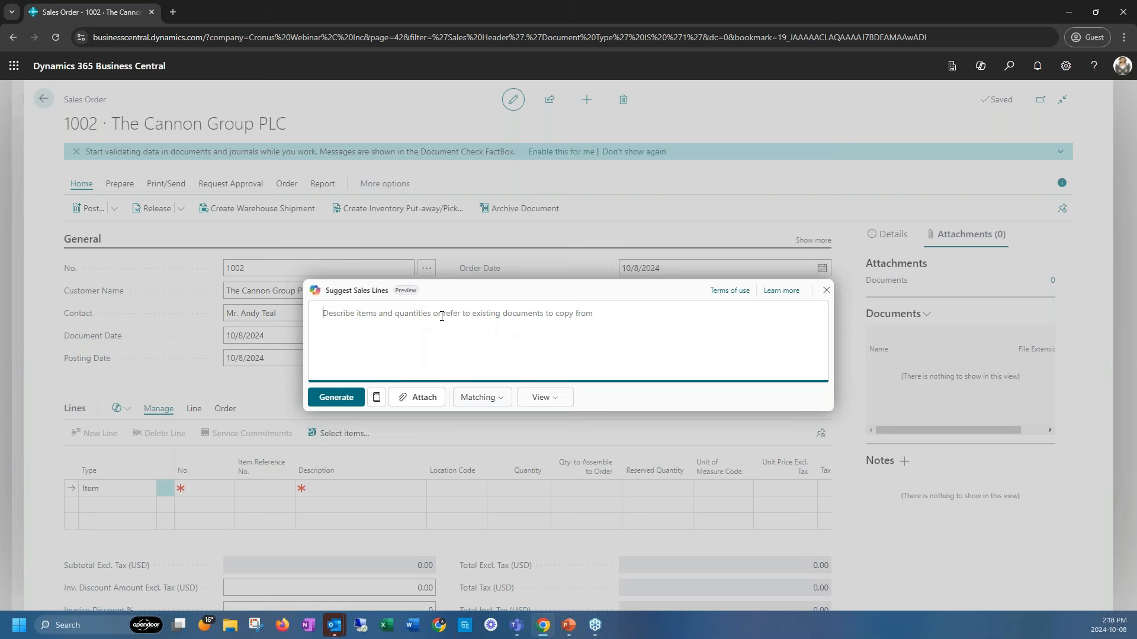
text(Copy all items from previous order)
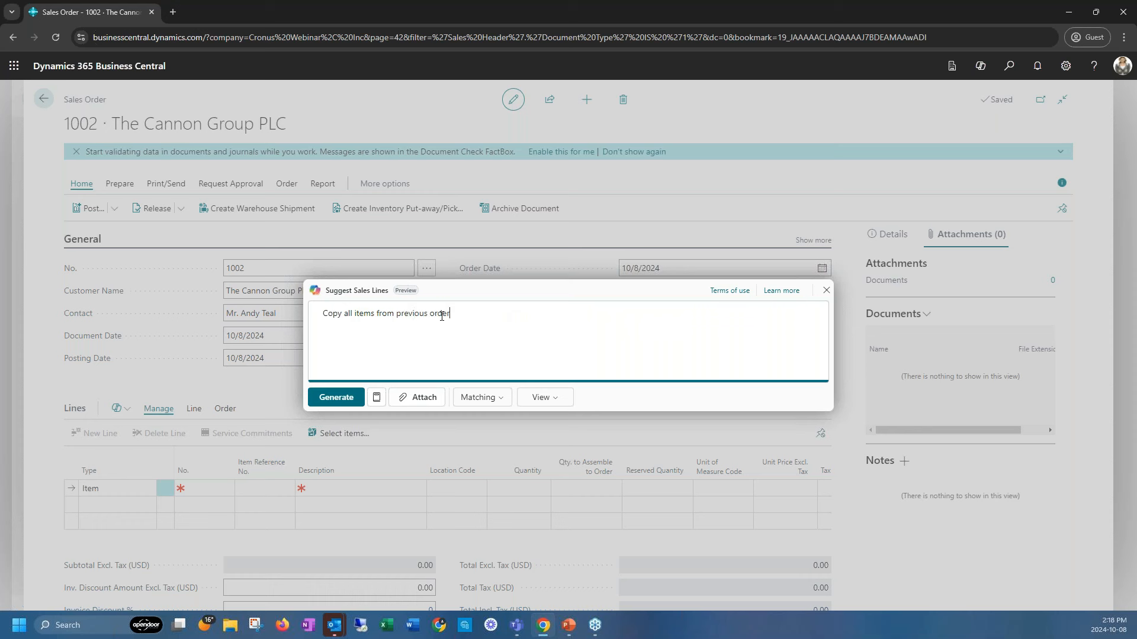
click(348, 396)
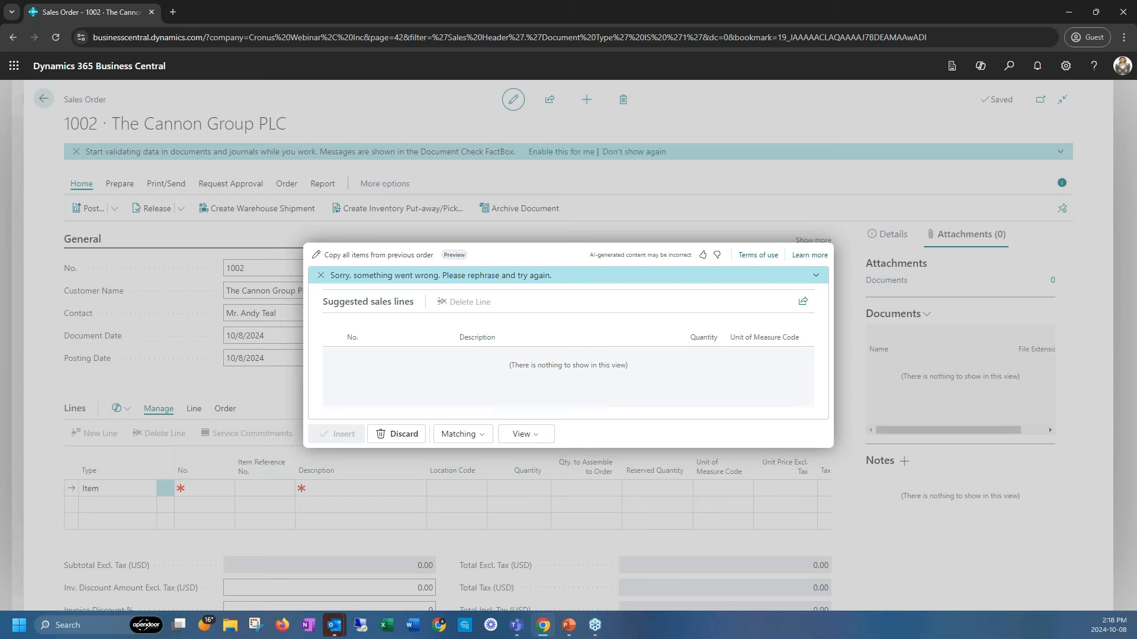
click(386, 434)
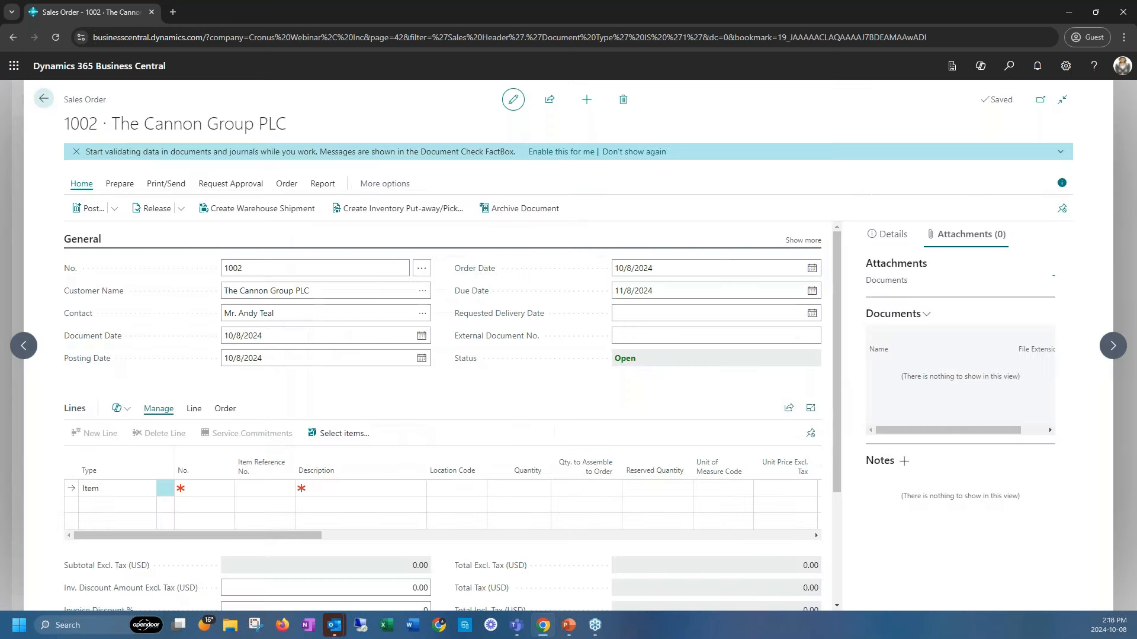
- Have Copilot suggest sales lines with the prompt "Copy all lines from previous order" and insert the suggested lines into the sales order
click(116, 413)
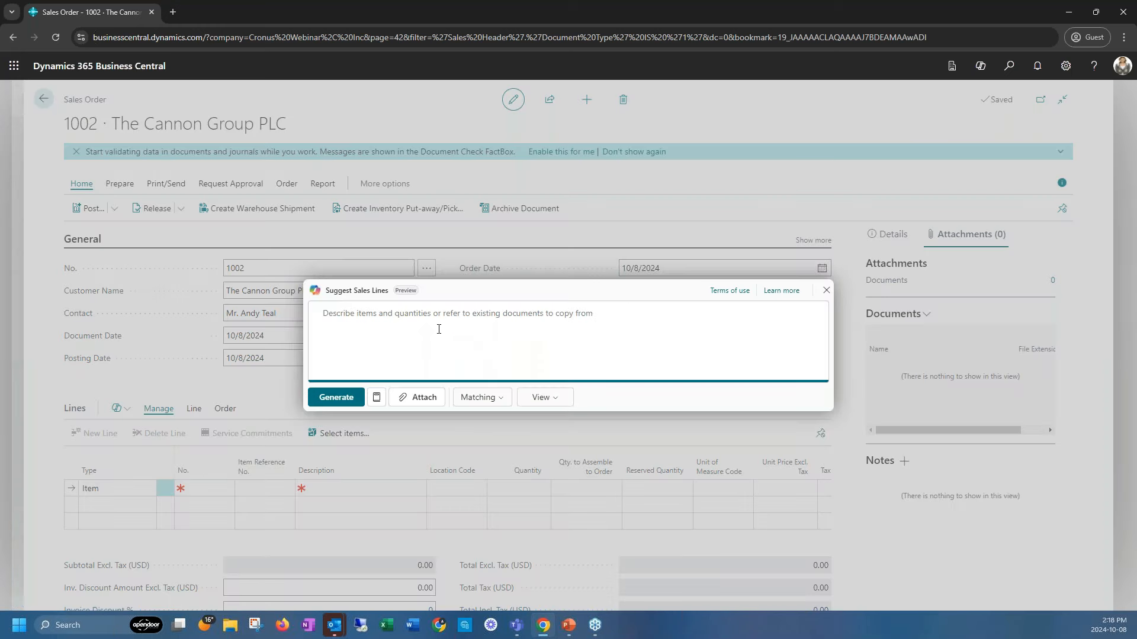
text(Copy all )
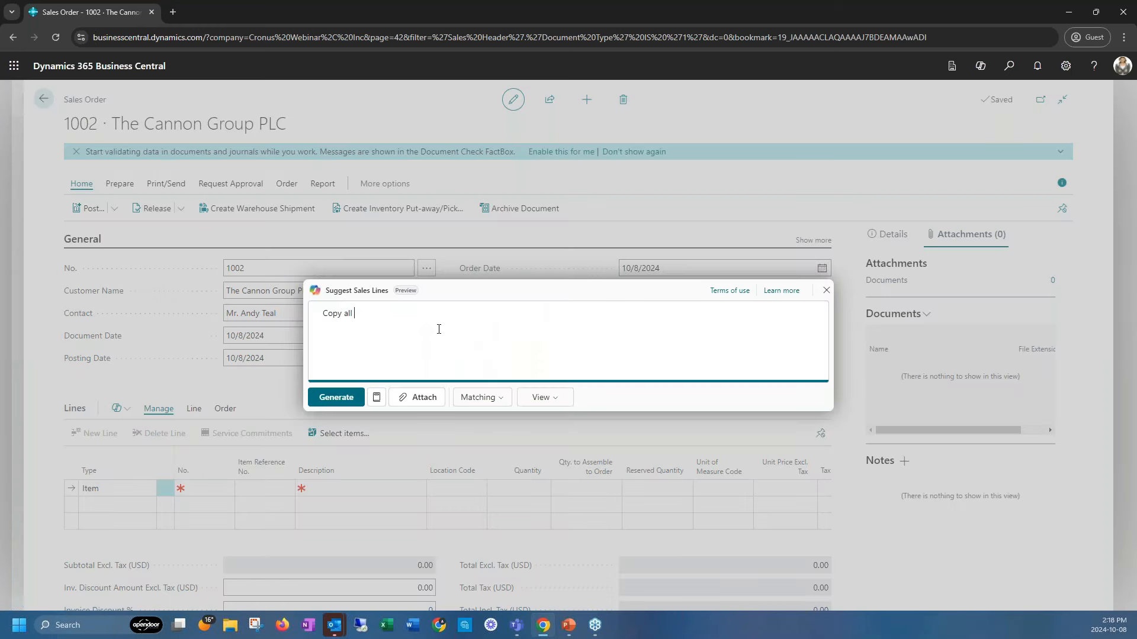
text(lines from previous order)
click(330, 398)
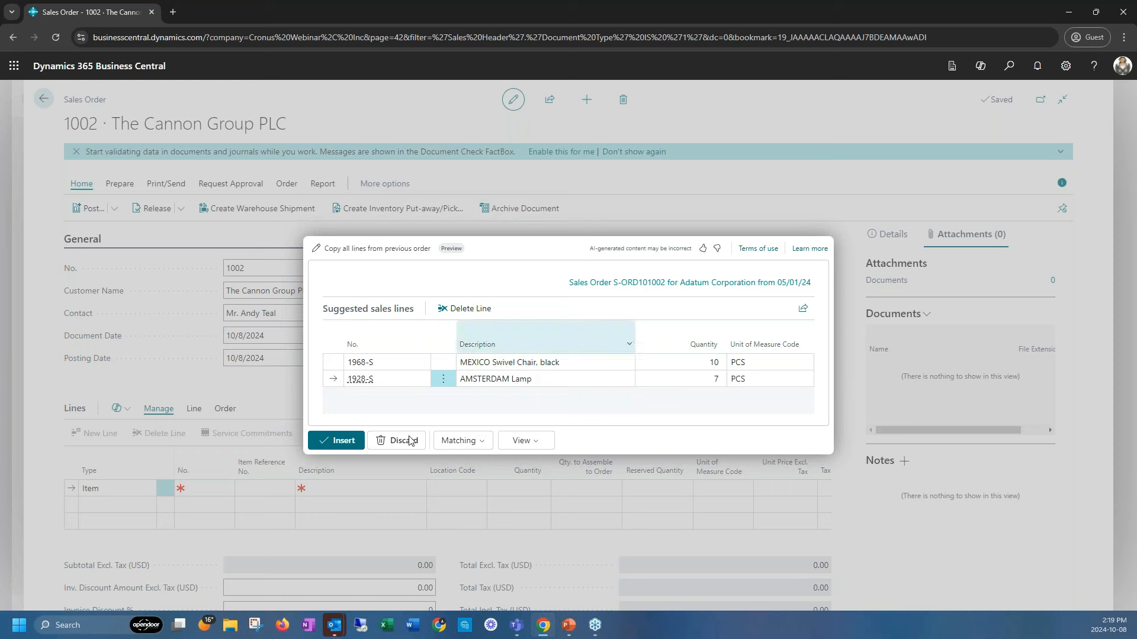
click(334, 440)
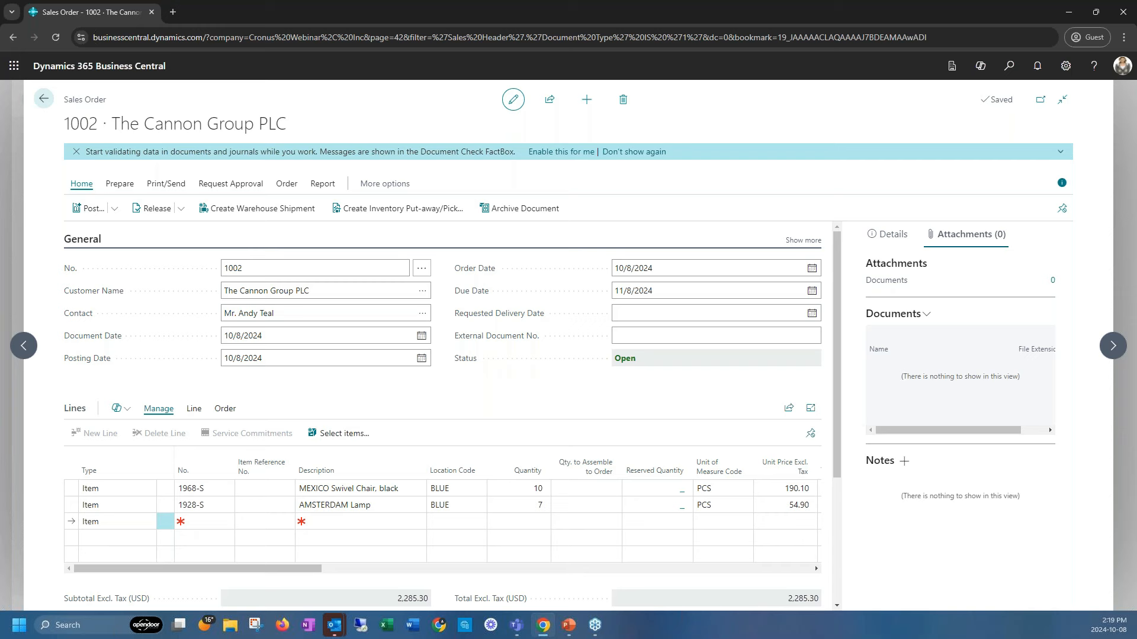
- Switch to the PowerPoint presentation and resume the slide show, advancing to the "Copilot, Copilot everywhere!" slide
key(alt+Tab)
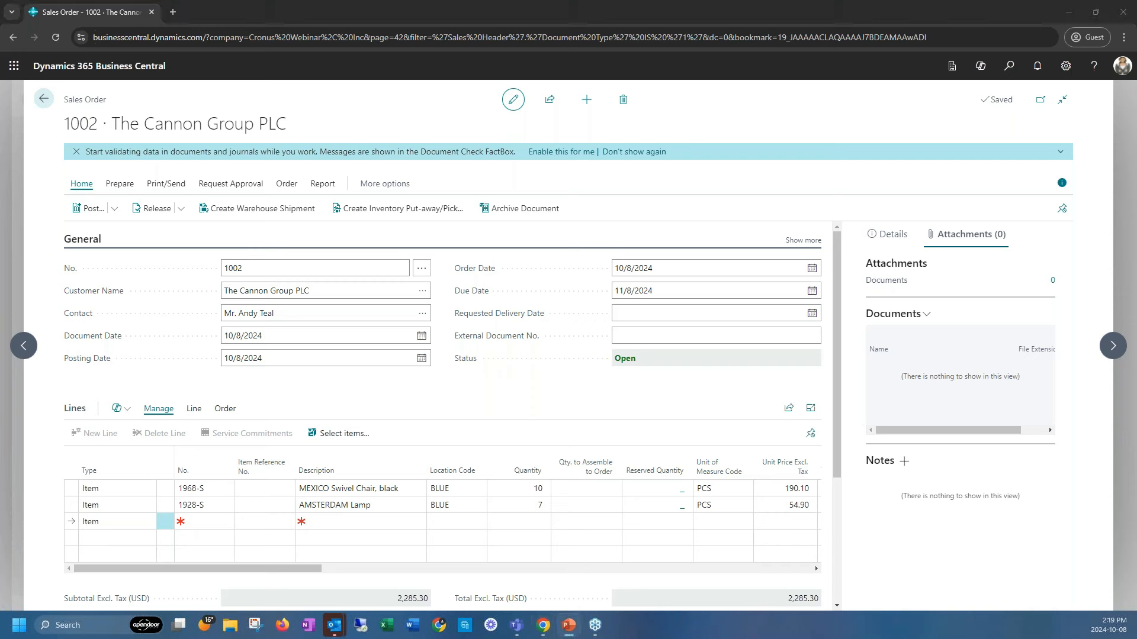
key(shift+F5)
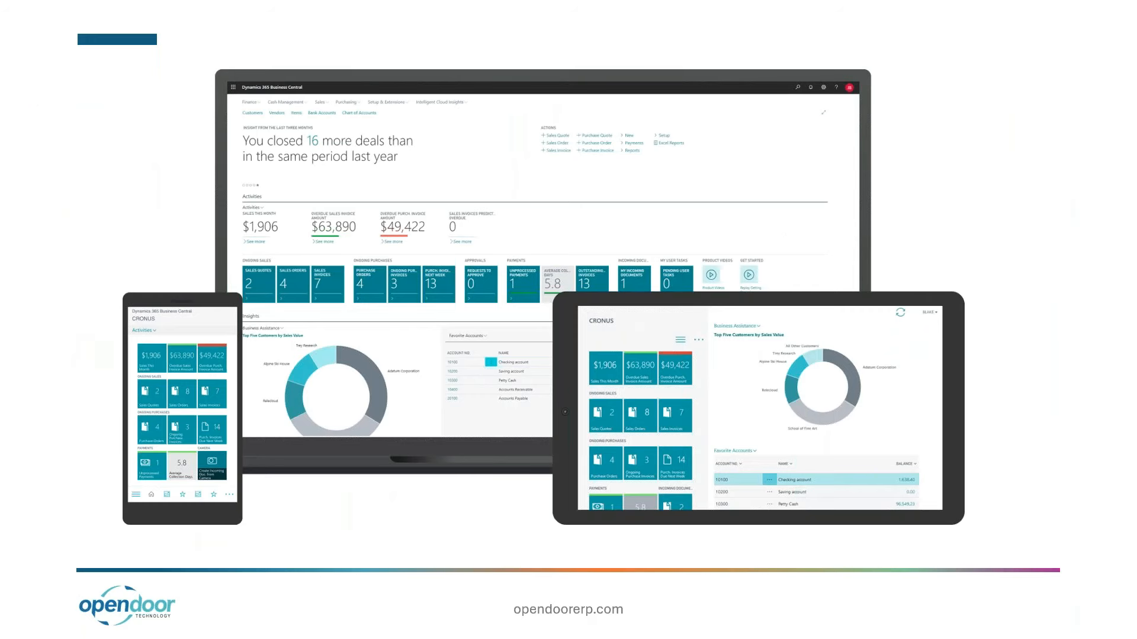
key(Right)
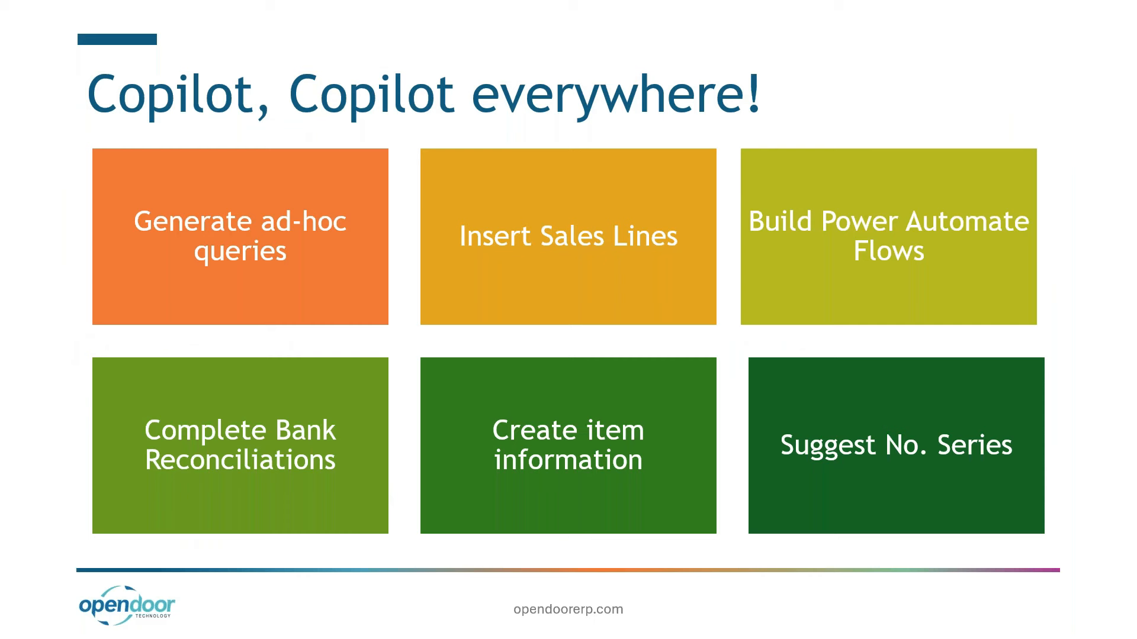